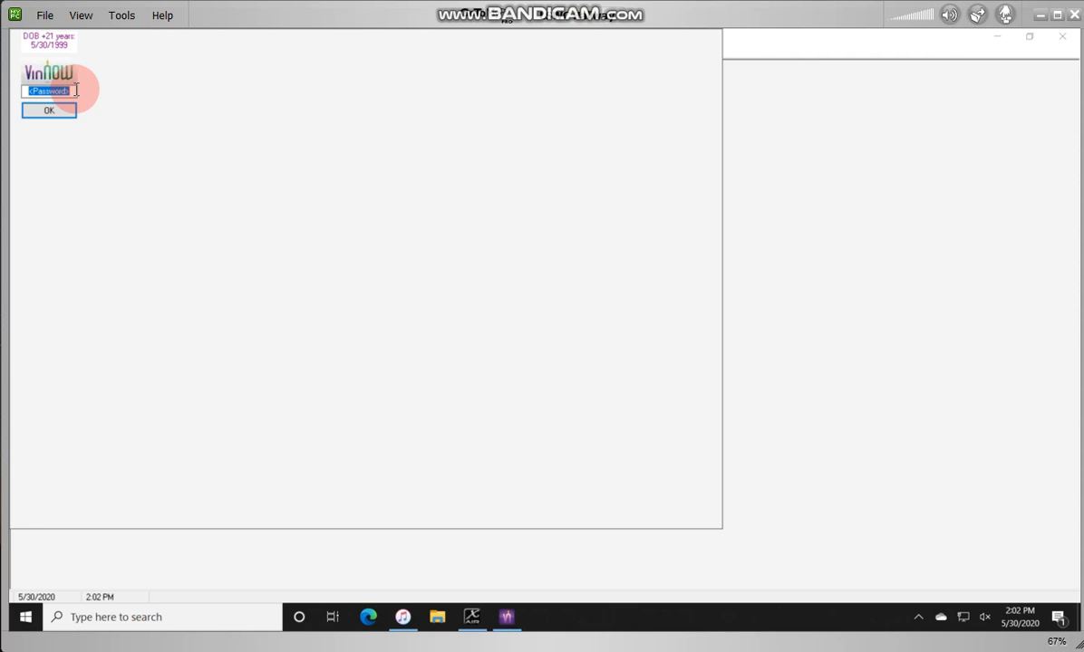
Step: Sign in to VinNOW with the password to reach the Point-of-Sale screen, then minimize its window
type("***")
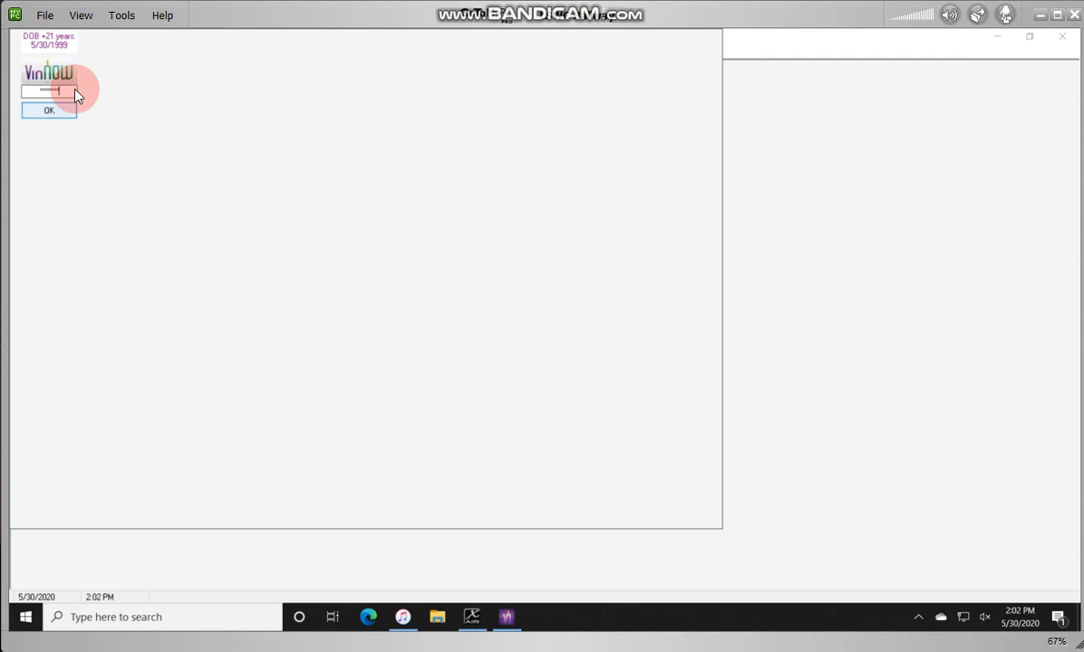
left_click(54, 111)
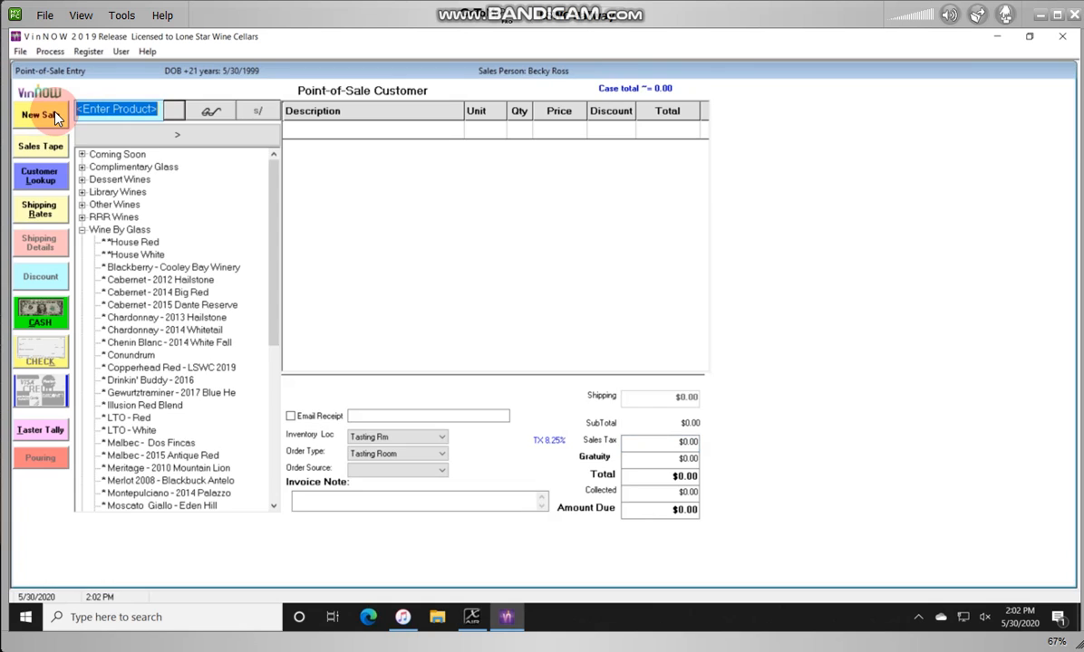
left_click(492, 110)
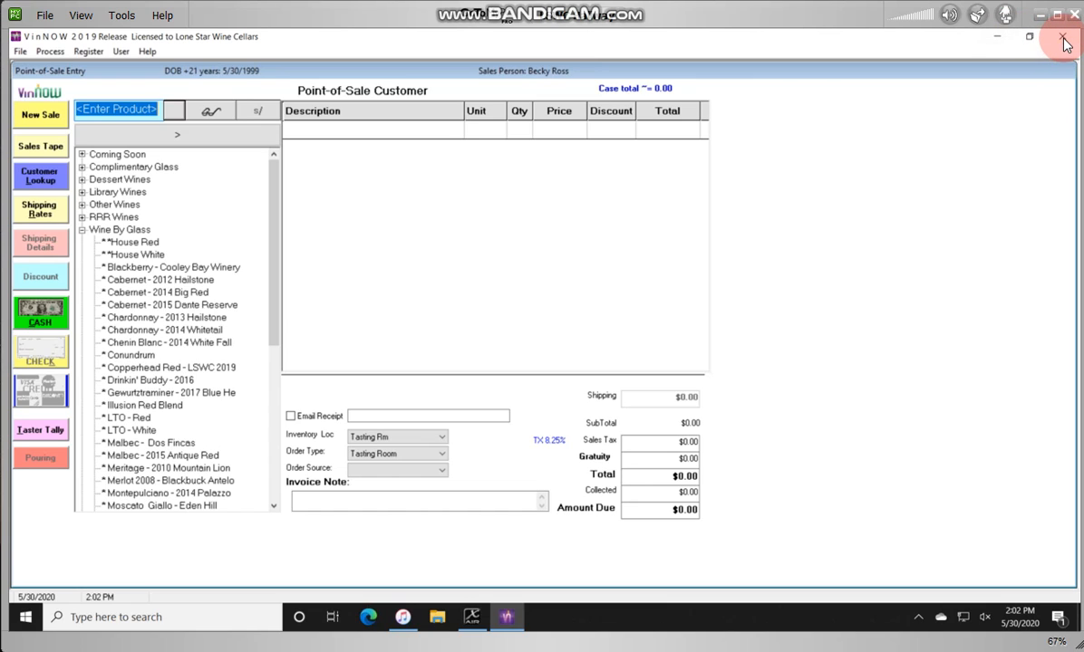
left_click(998, 37)
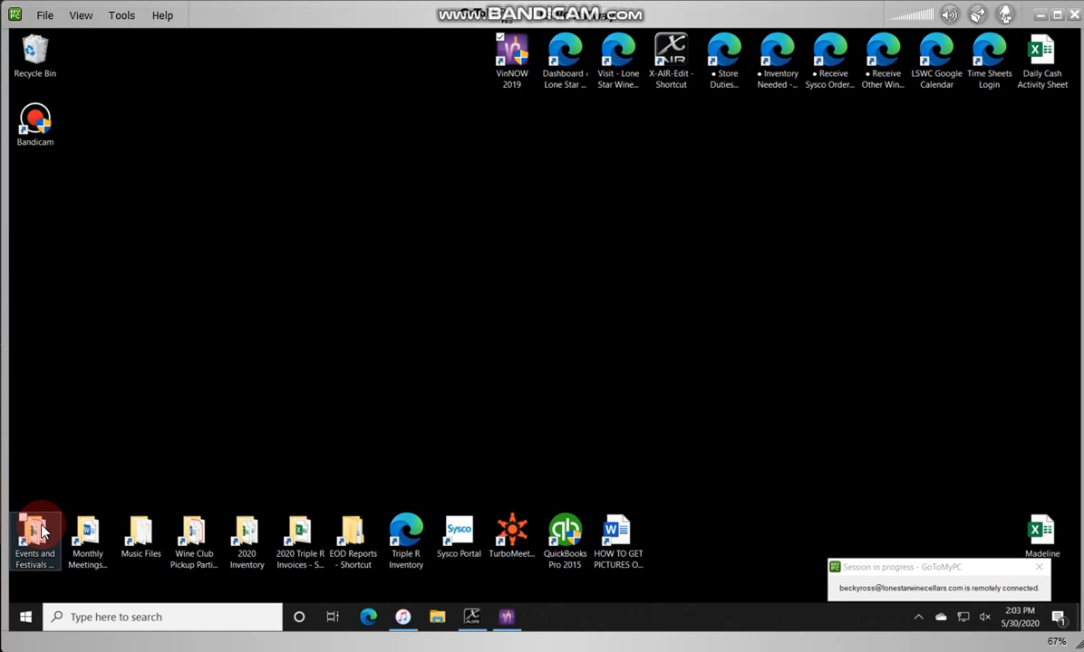
Step: Sign in to ADP RUN from the Time Sheets Login shortcut using the user ID and password
double_click(994, 60)
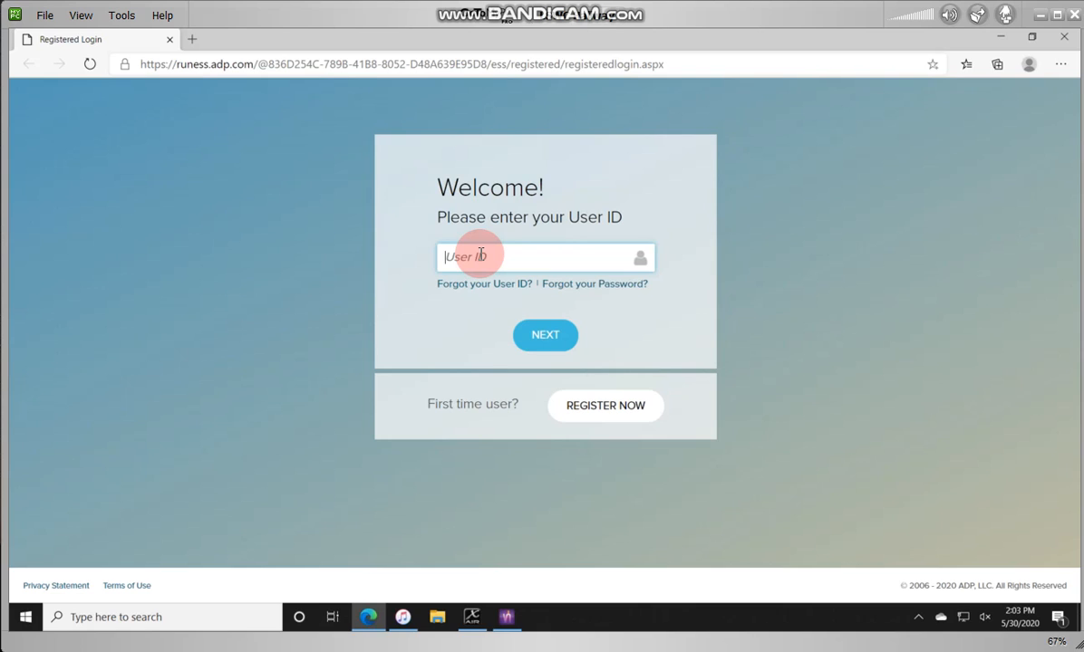
type("momo2466")
left_click(539, 342)
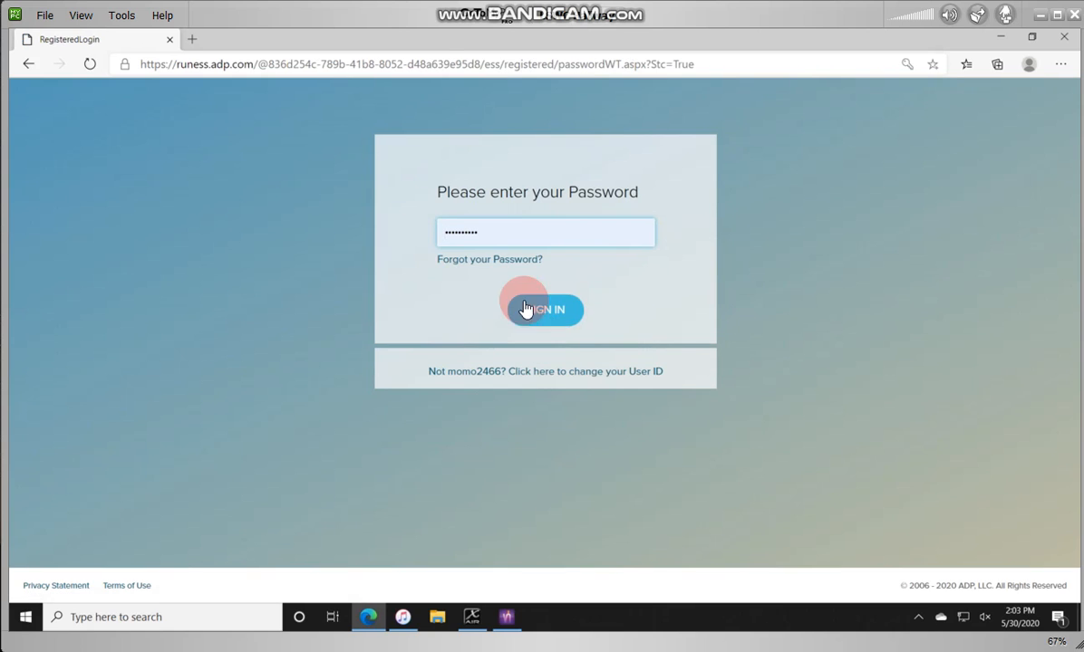
left_click_drag(495, 232, 401, 222)
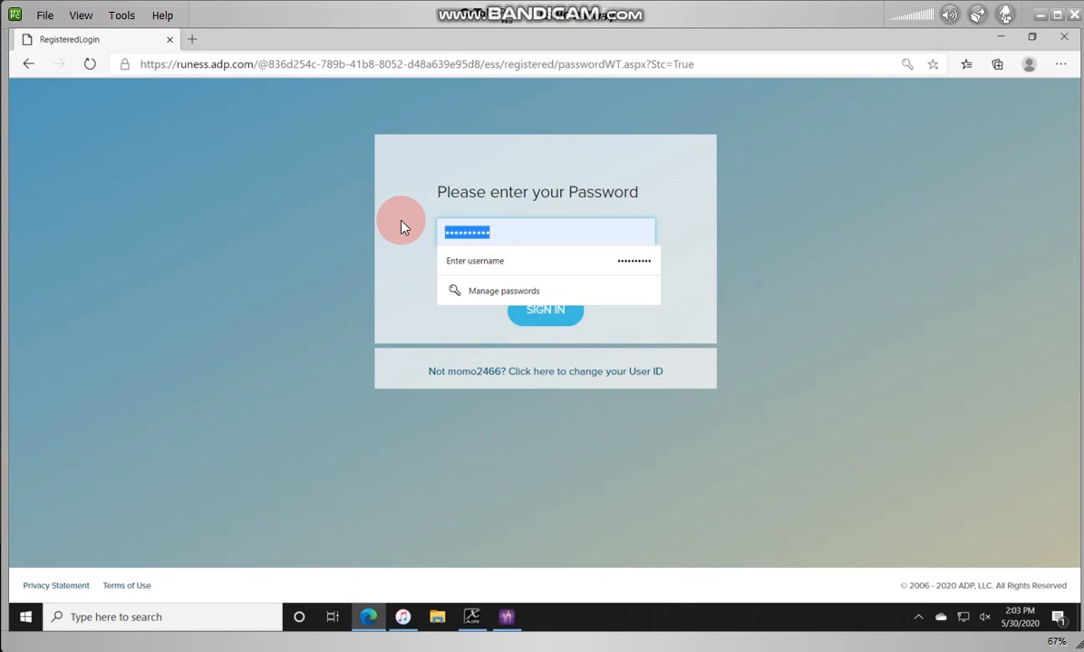
type("•••••••")
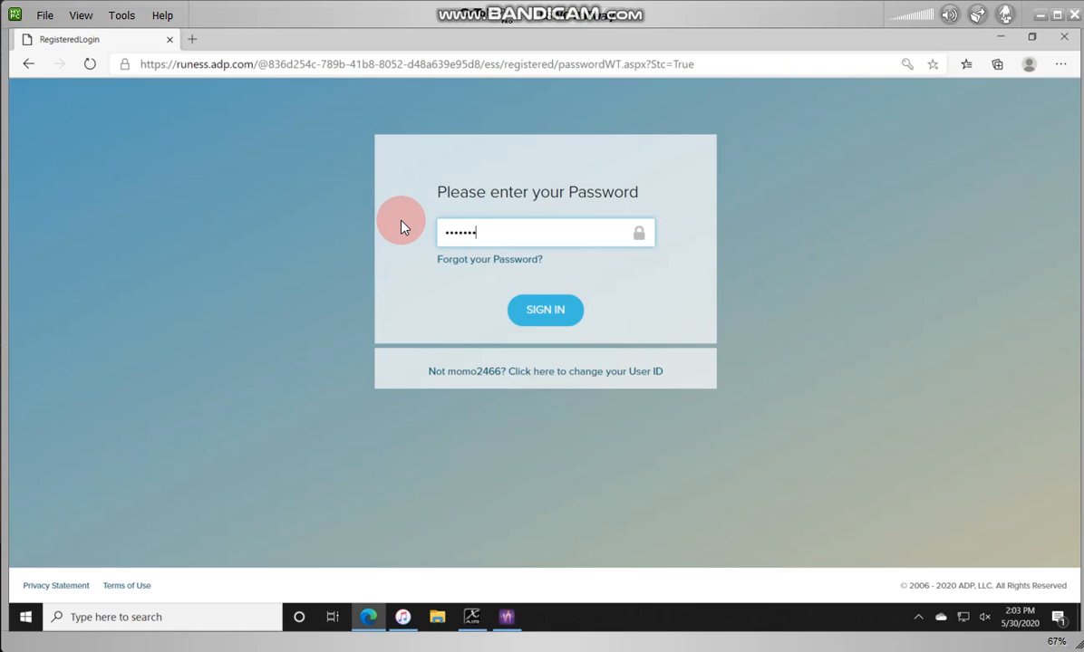
type("••••")
left_click(541, 310)
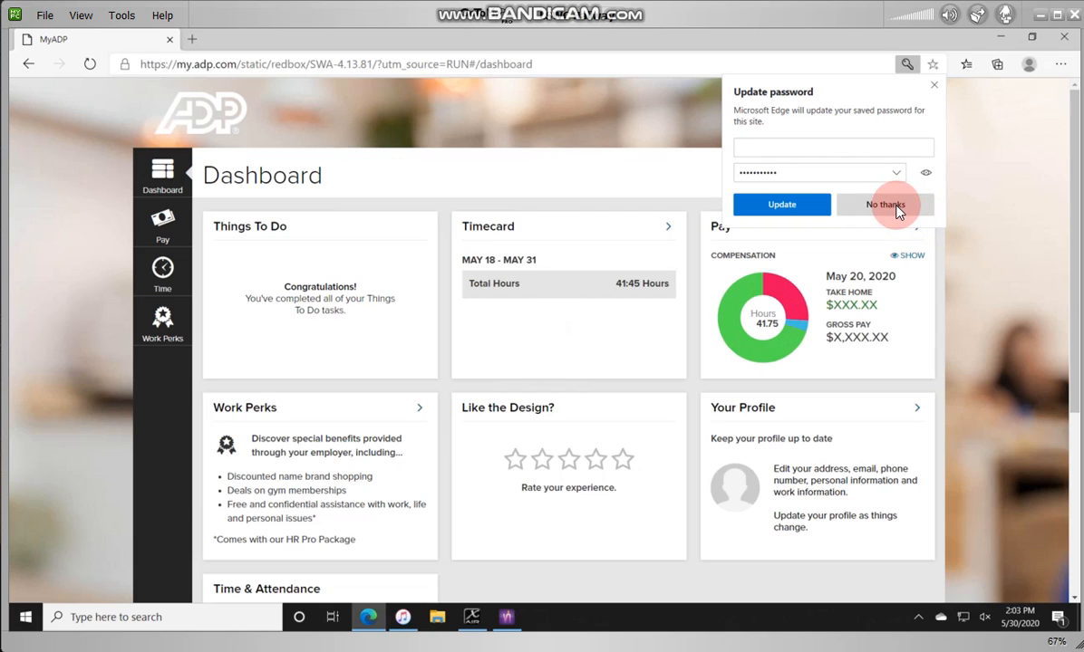
Step: Decline Edge's password update and scroll down to the Time & Attendance card
left_click(895, 207)
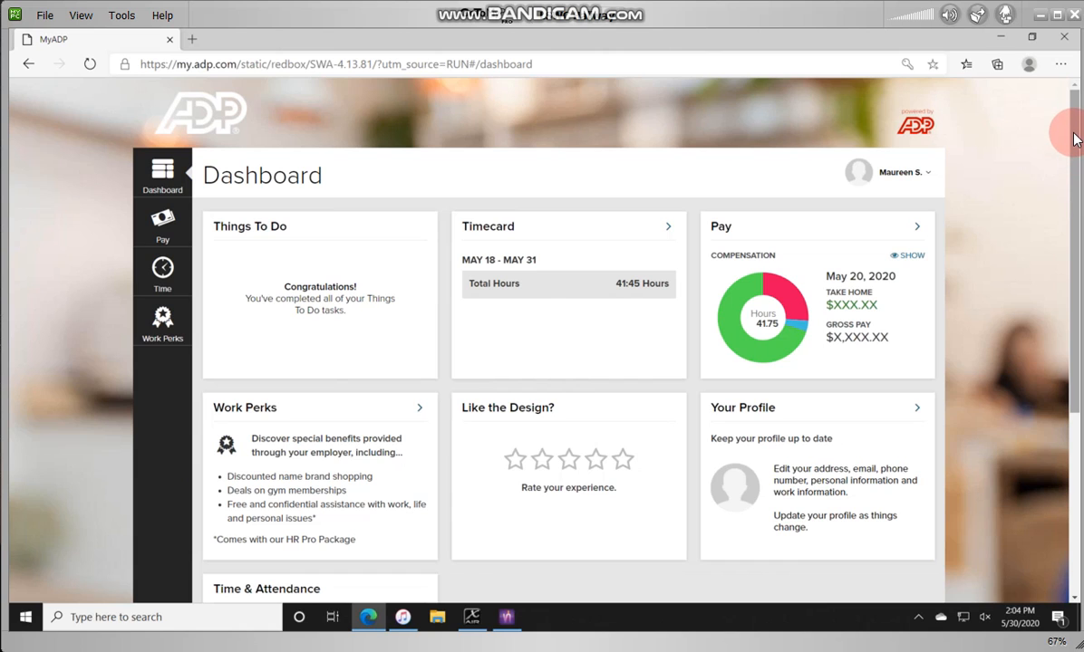
left_click_drag(1074, 139, 1074, 317)
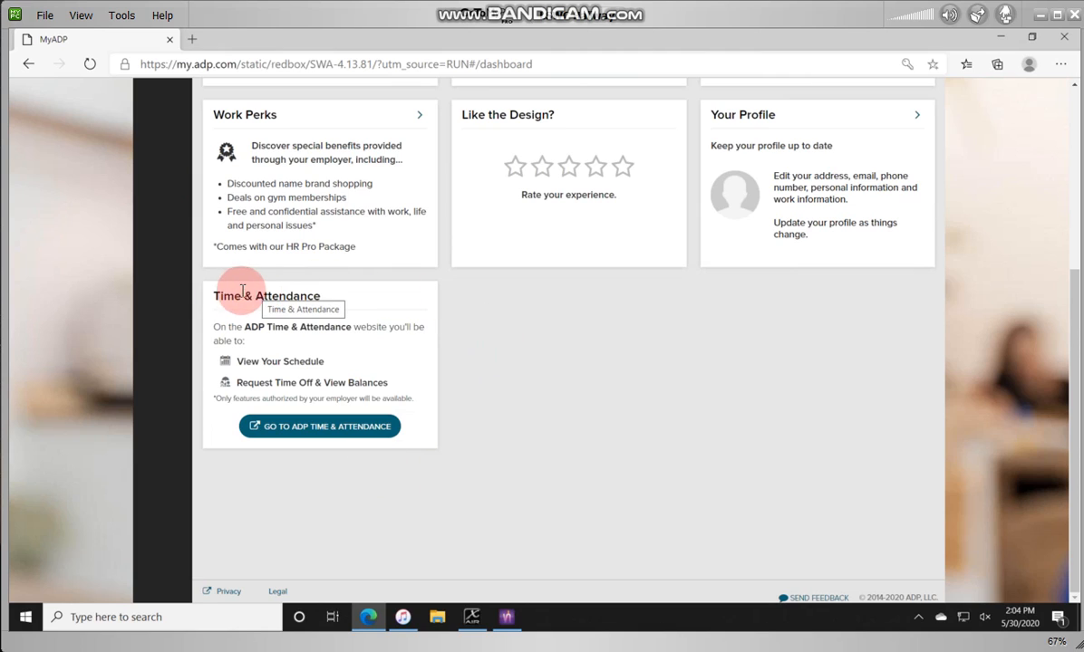
Step: Open My Timecard for 5/18–5/31/2020, check Supplemental Pay Codes, and scroll to Week 2
left_click(335, 429)
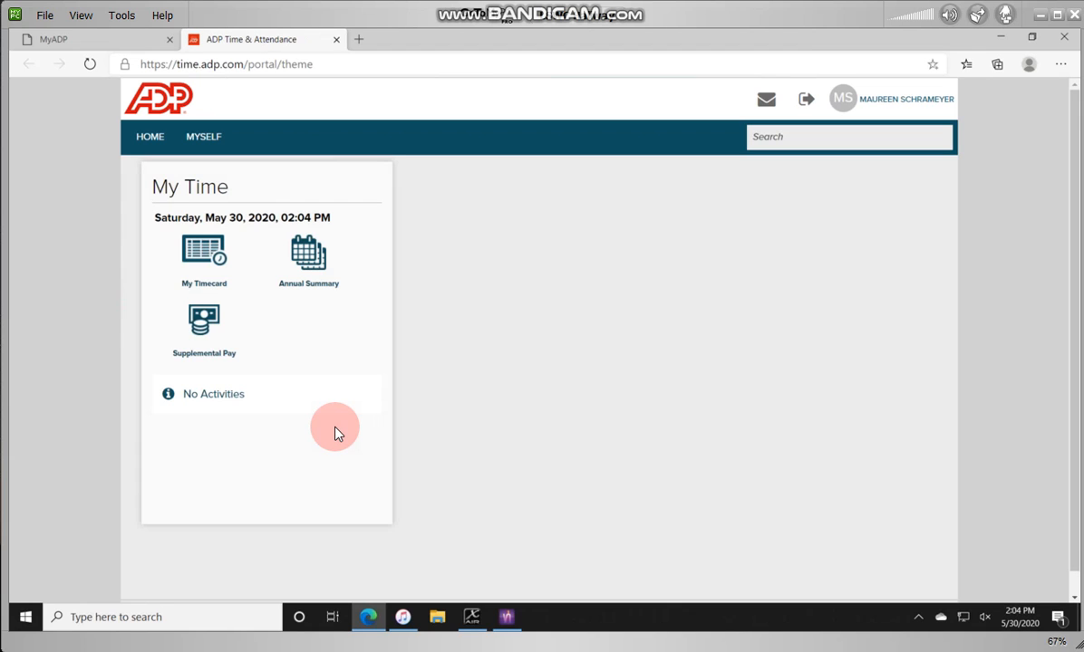
left_click(199, 264)
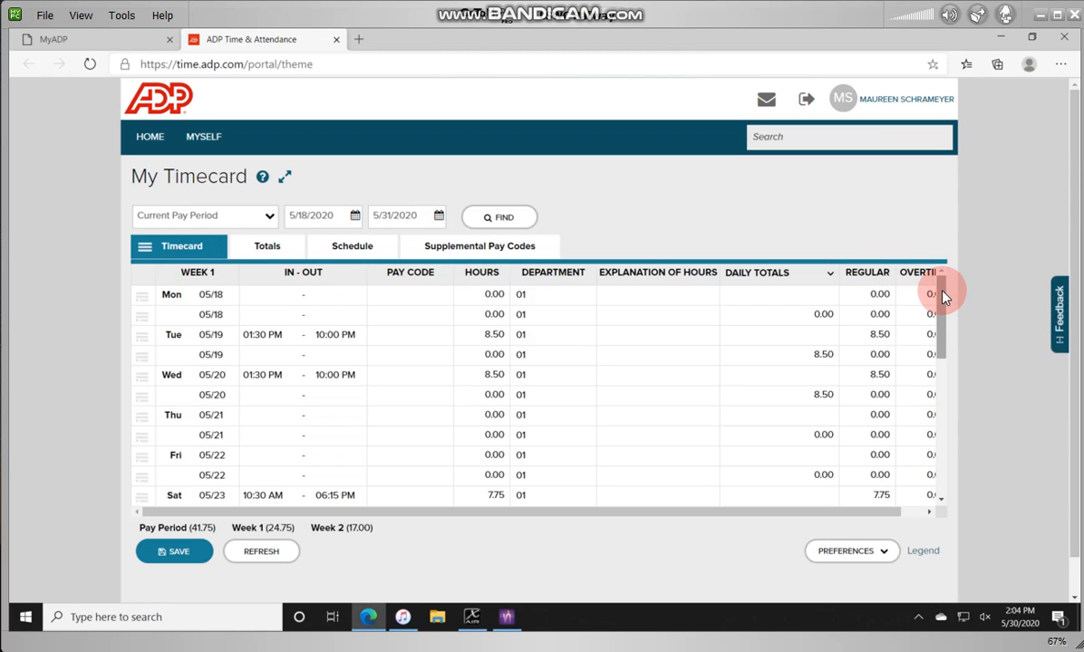
left_click_drag(942, 297, 942, 269)
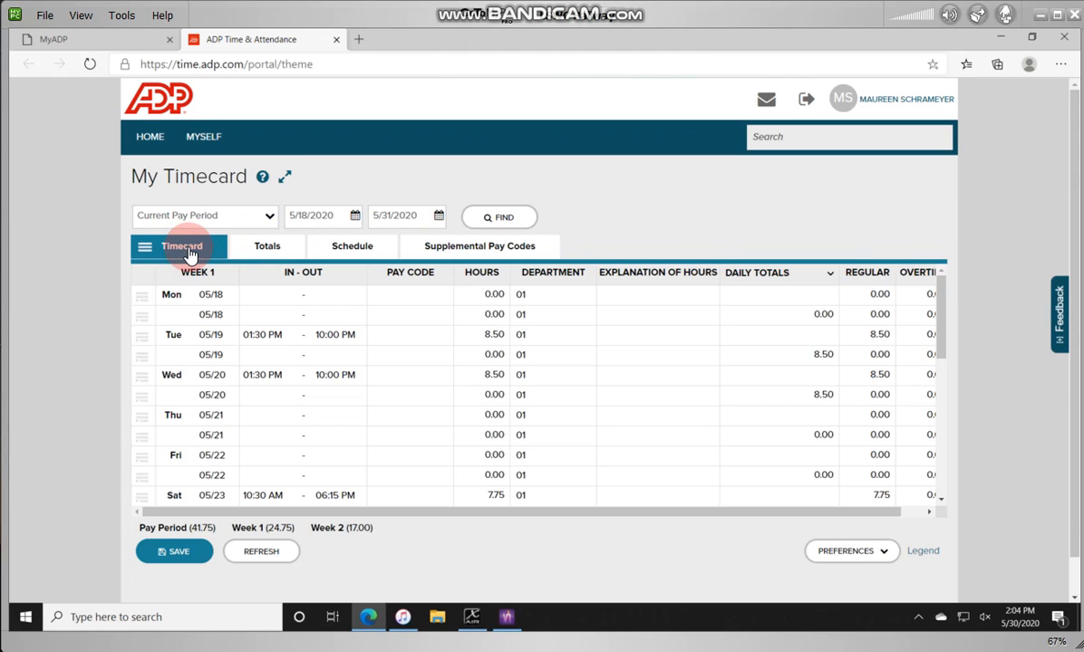
left_click(479, 261)
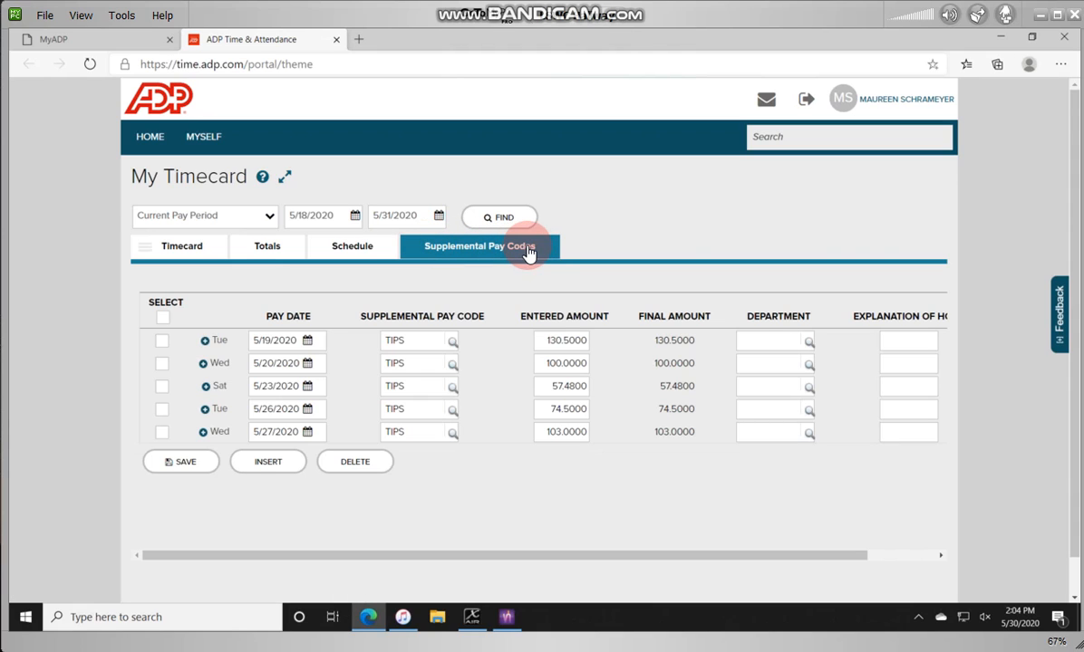
left_click(201, 256)
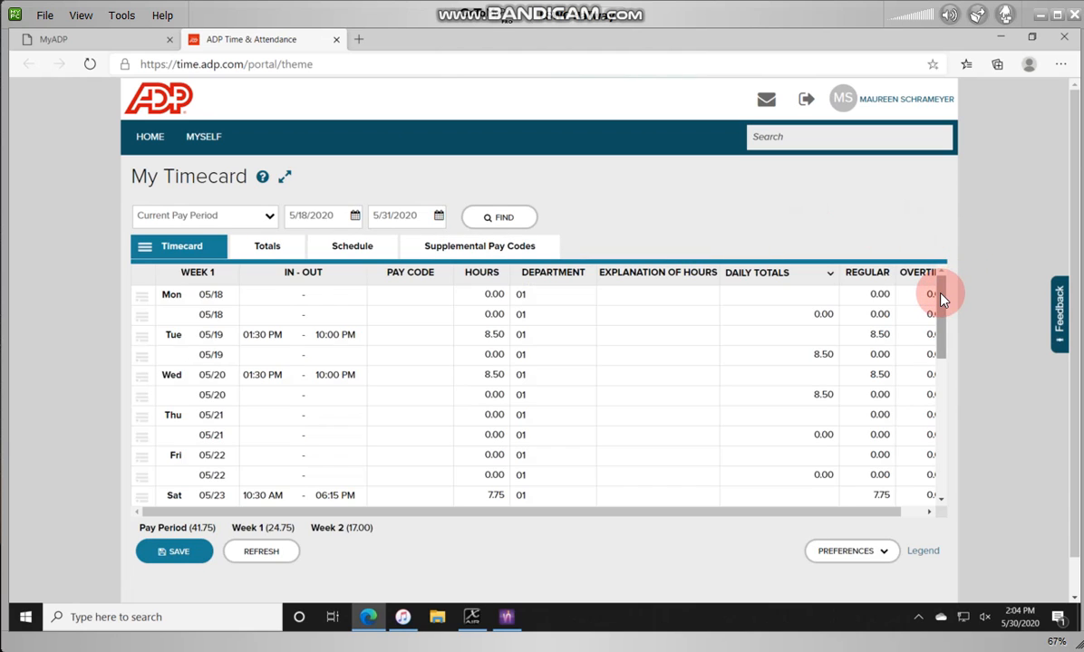
left_click_drag(941, 291, 943, 447)
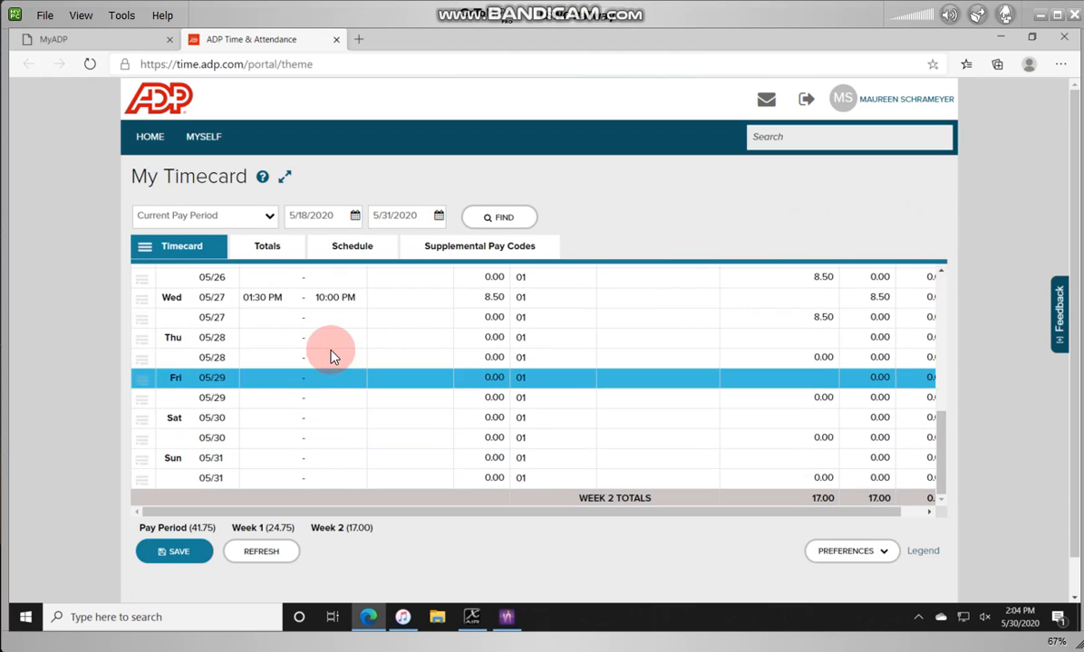
Step: Enter Thursday 05/28's shift as 04:00 PM to 12:05 AM
left_click(276, 337)
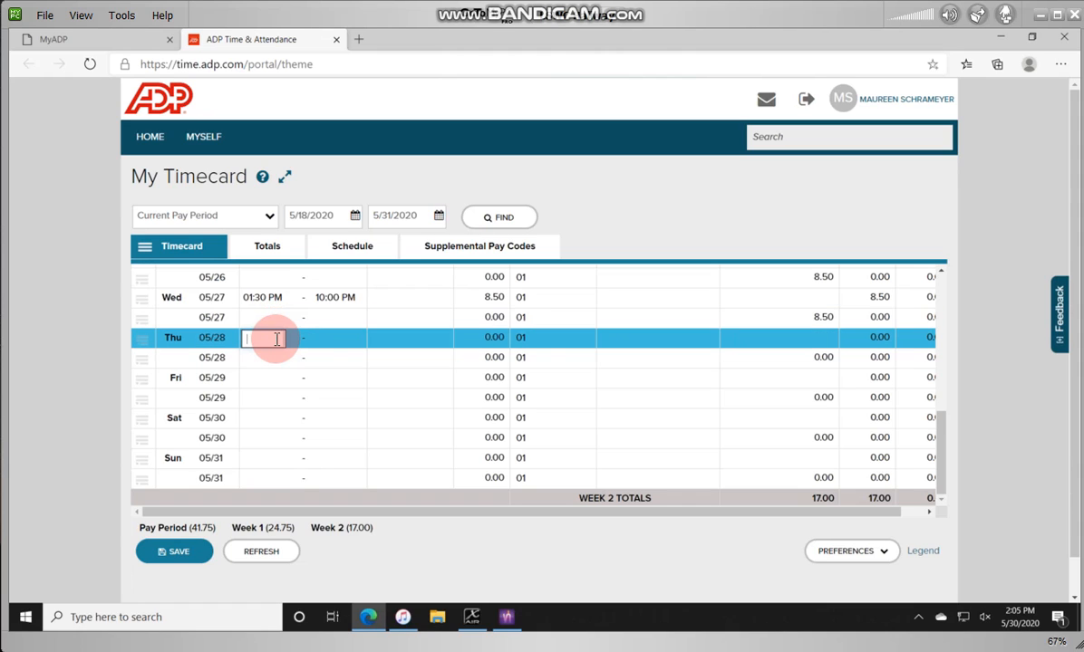
type("04:00 PM")
key("Tab")
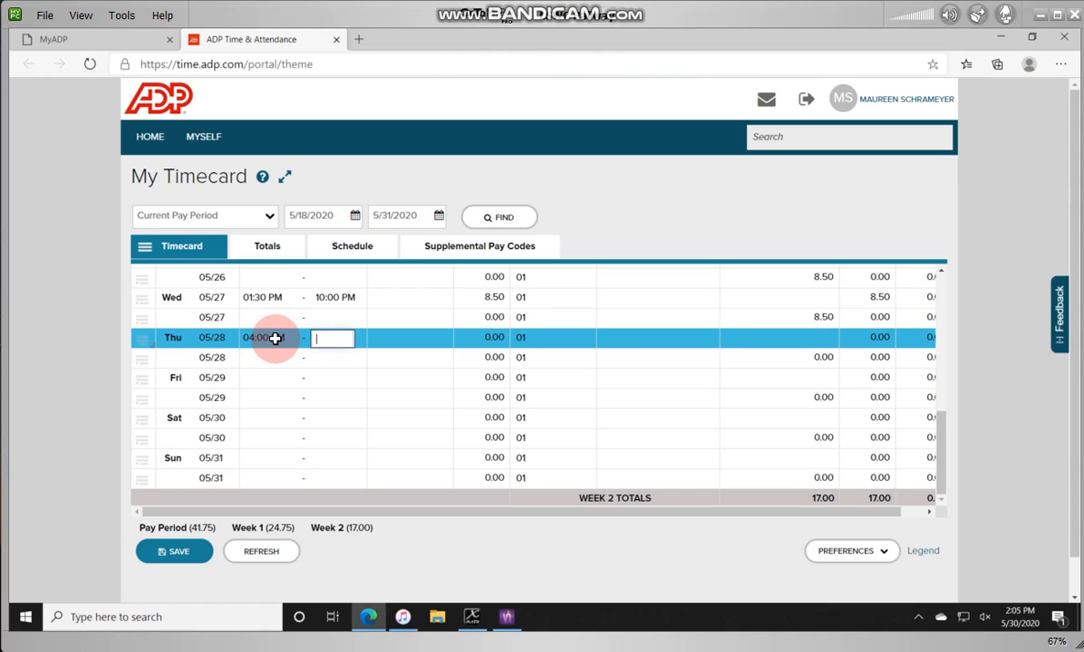
left_click(325, 344)
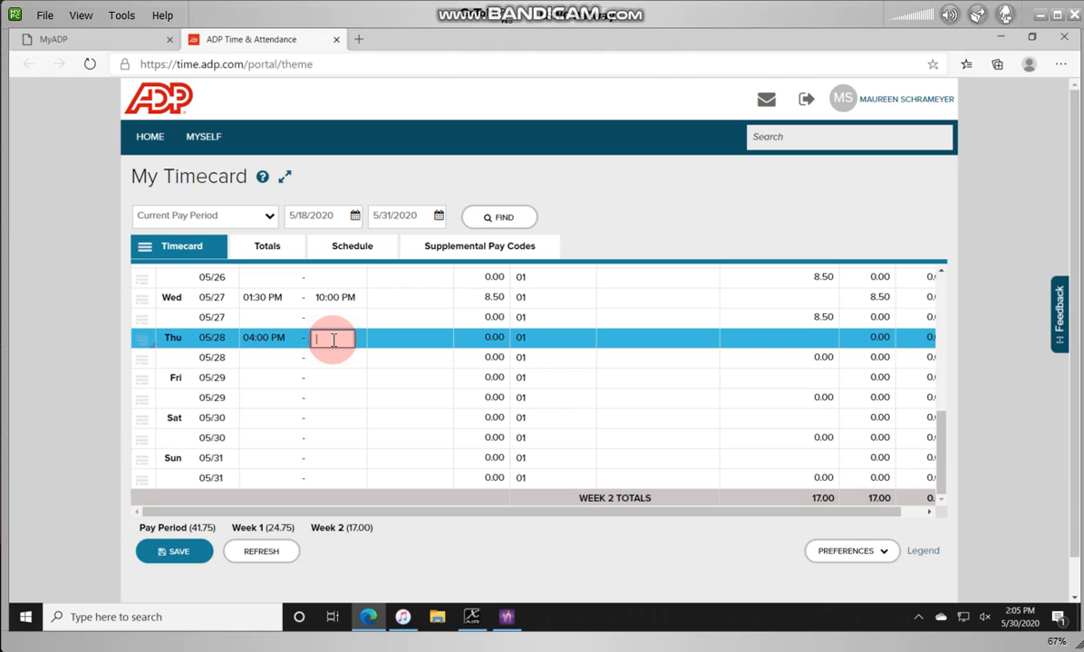
type("12:05 AM")
key("Tab")
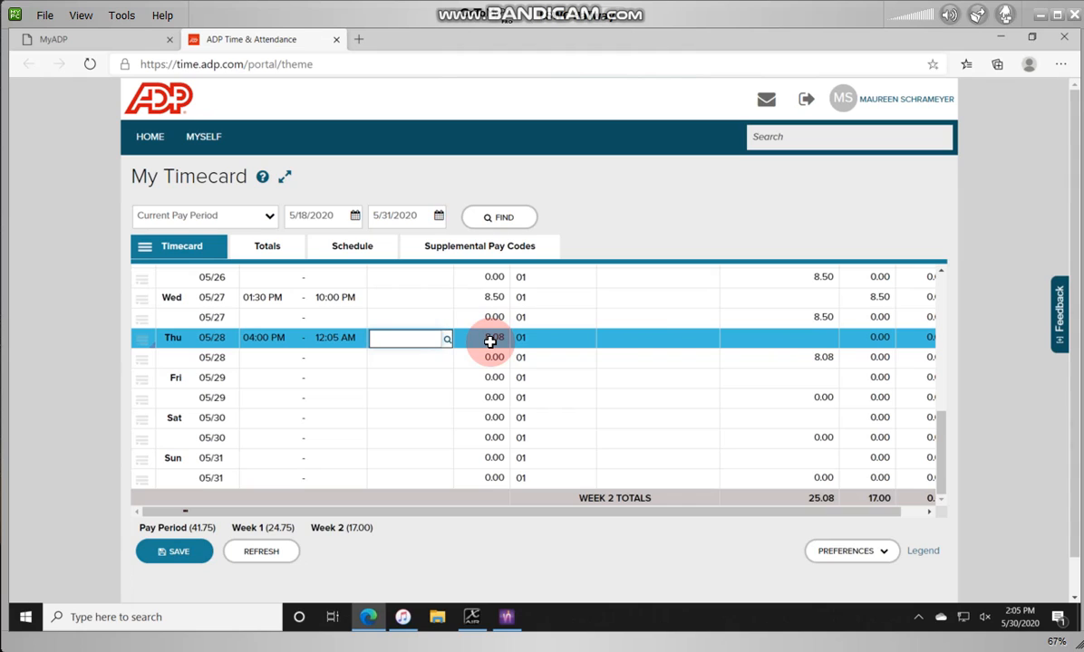
Step: Change Thursday's out time to 12:05 PM, then recheck the out-time cell
left_click(346, 337)
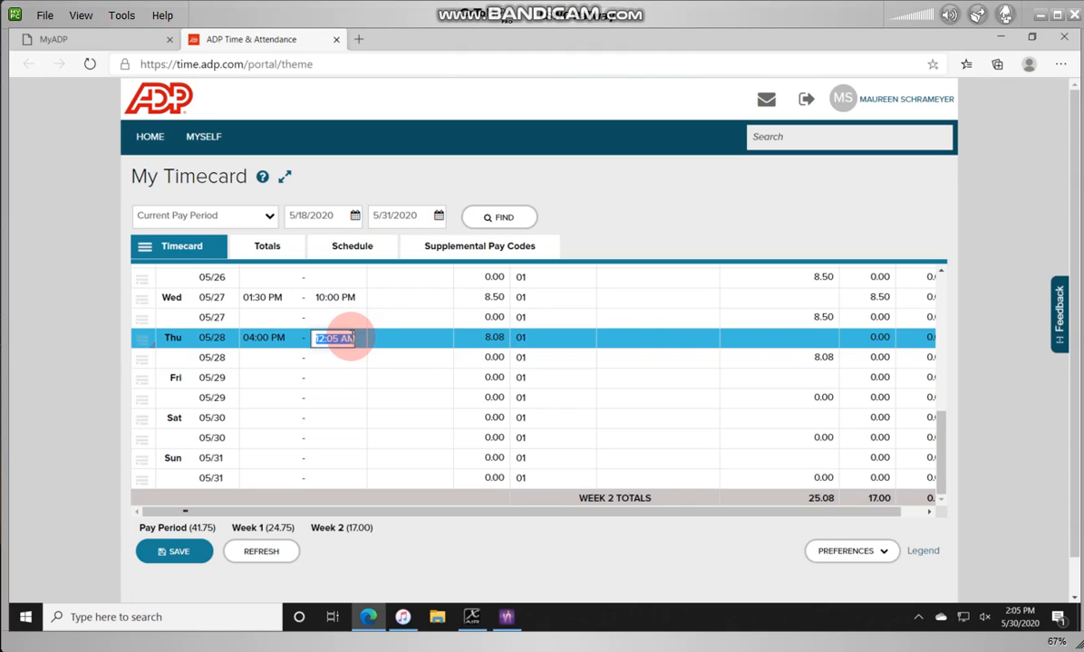
type("12:05 PM")
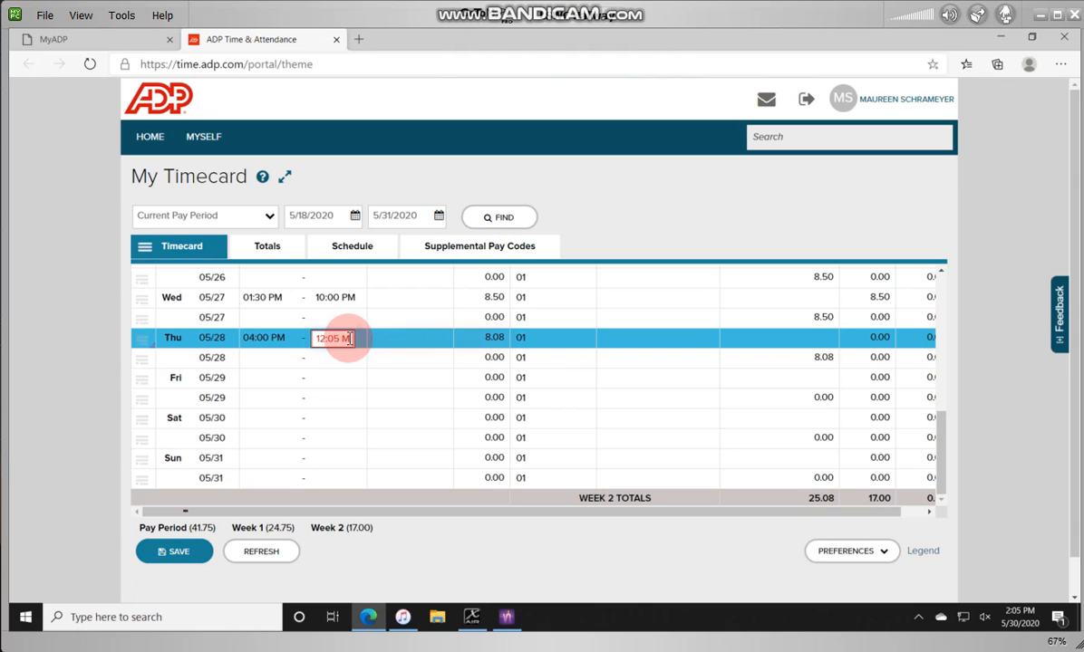
left_click(493, 338)
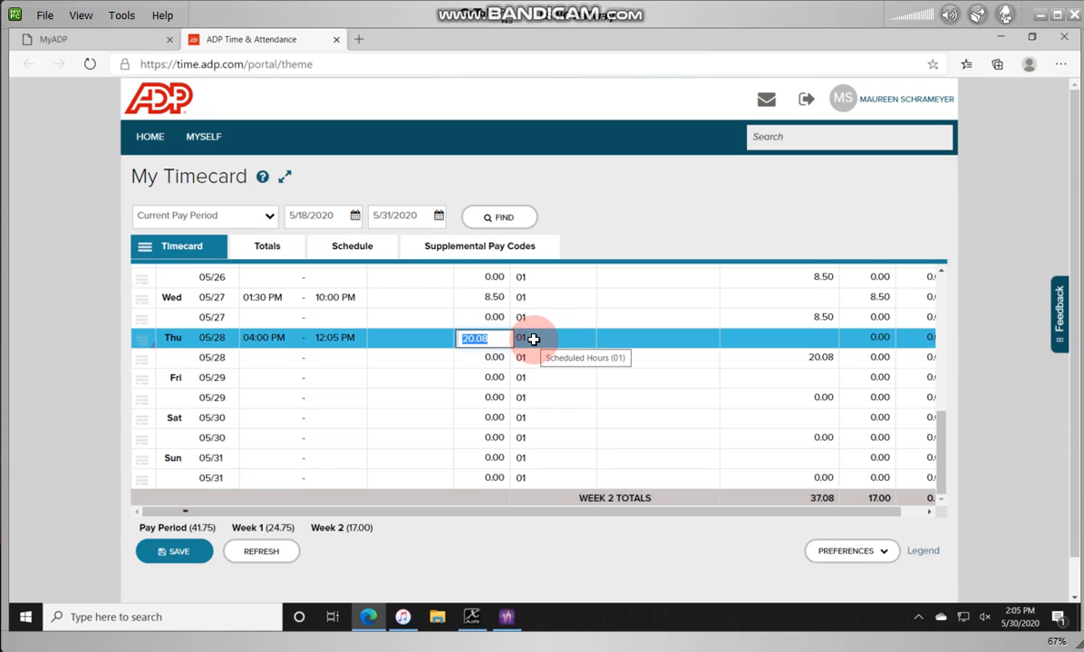
left_click(331, 337)
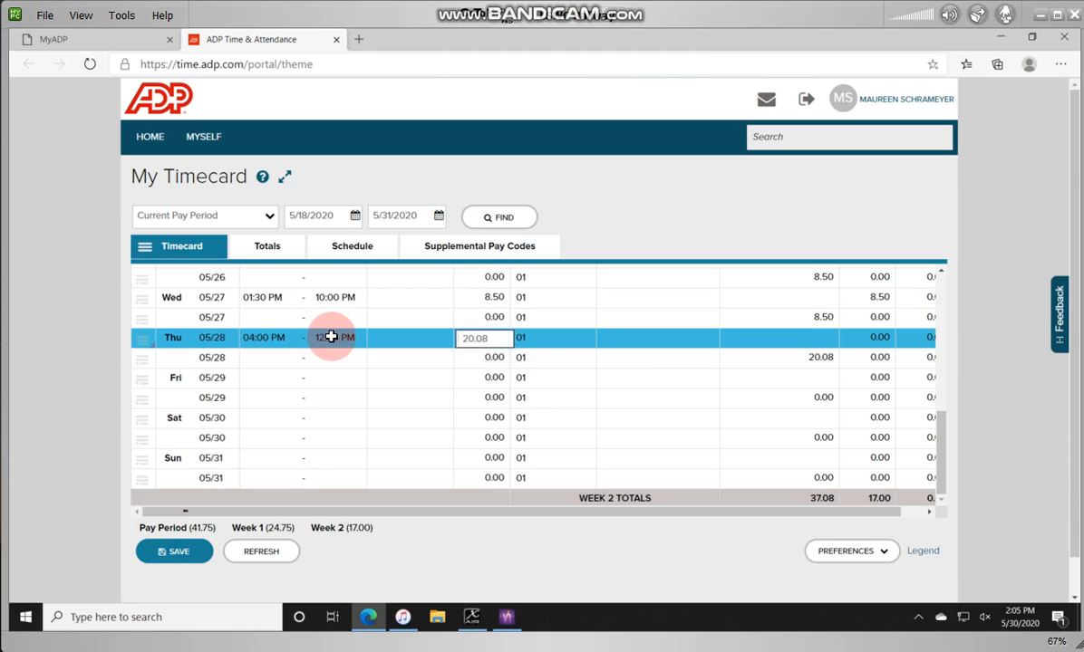
left_click(347, 339)
left_click_drag(341, 338, 357, 340)
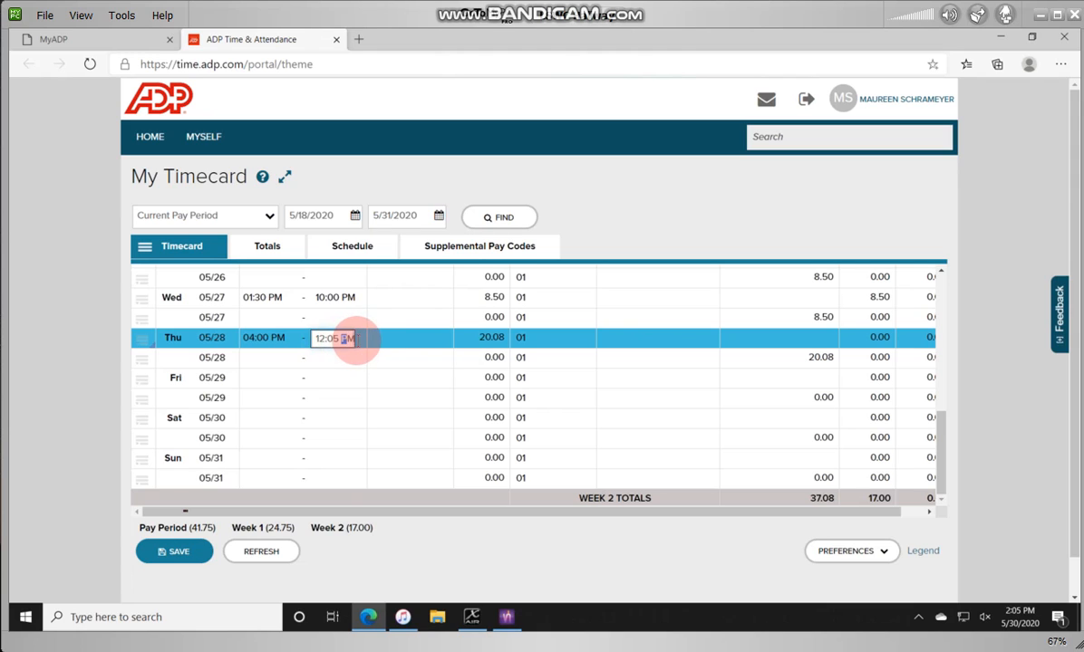
left_click(356, 337)
Step: Change Thursday's out time back to 12:05 AM so the shift totals 8.08 hours
left_click(351, 336)
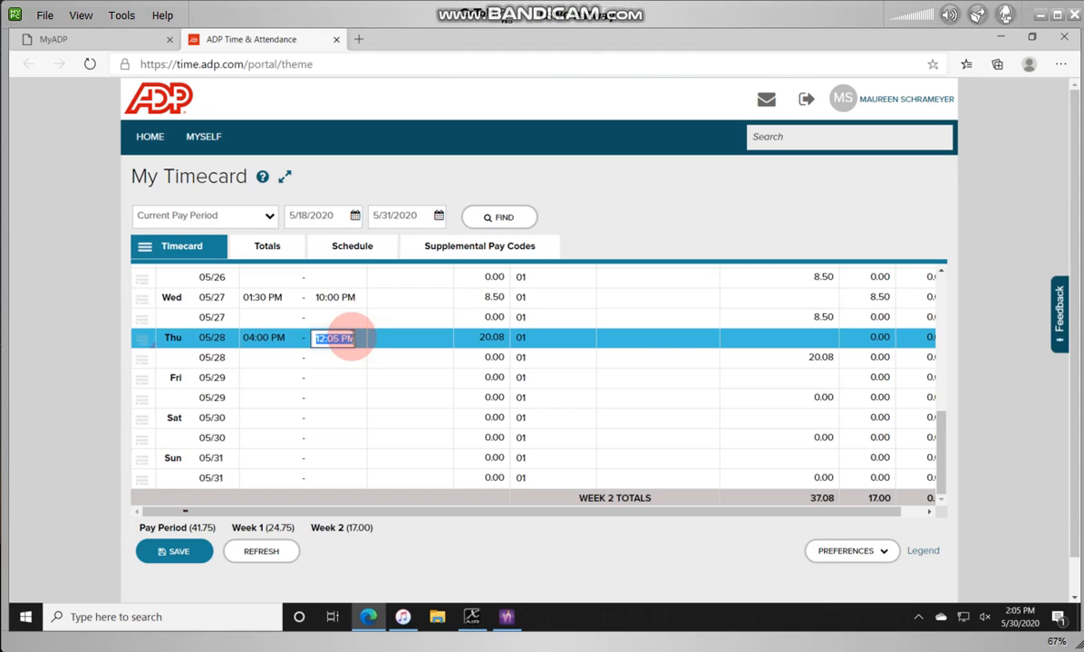
left_click(355, 345)
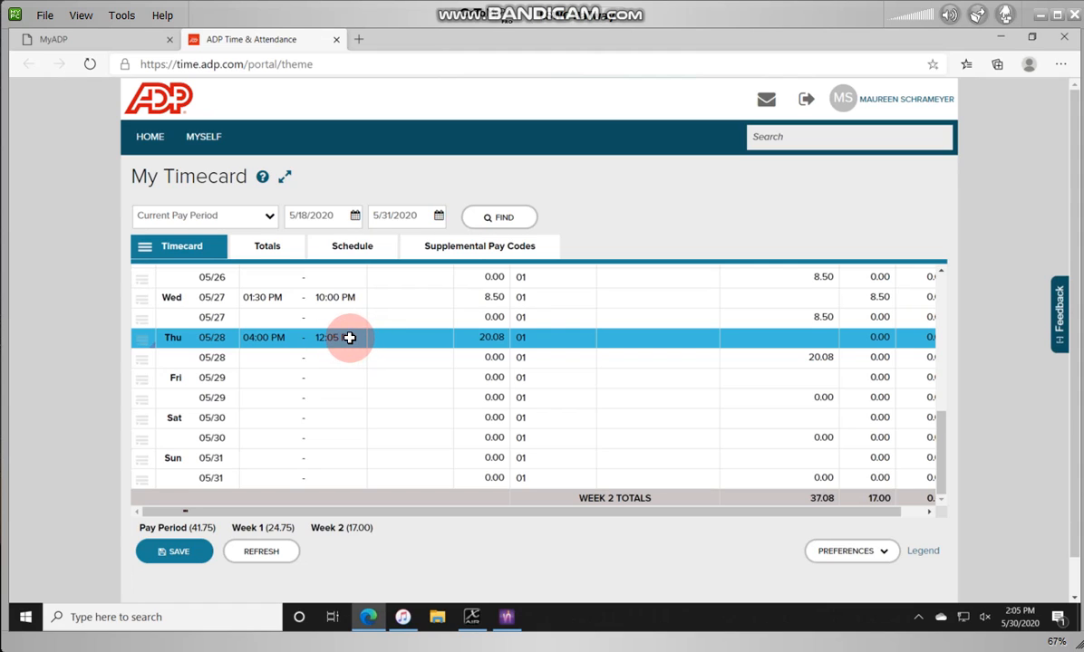
left_click(356, 340)
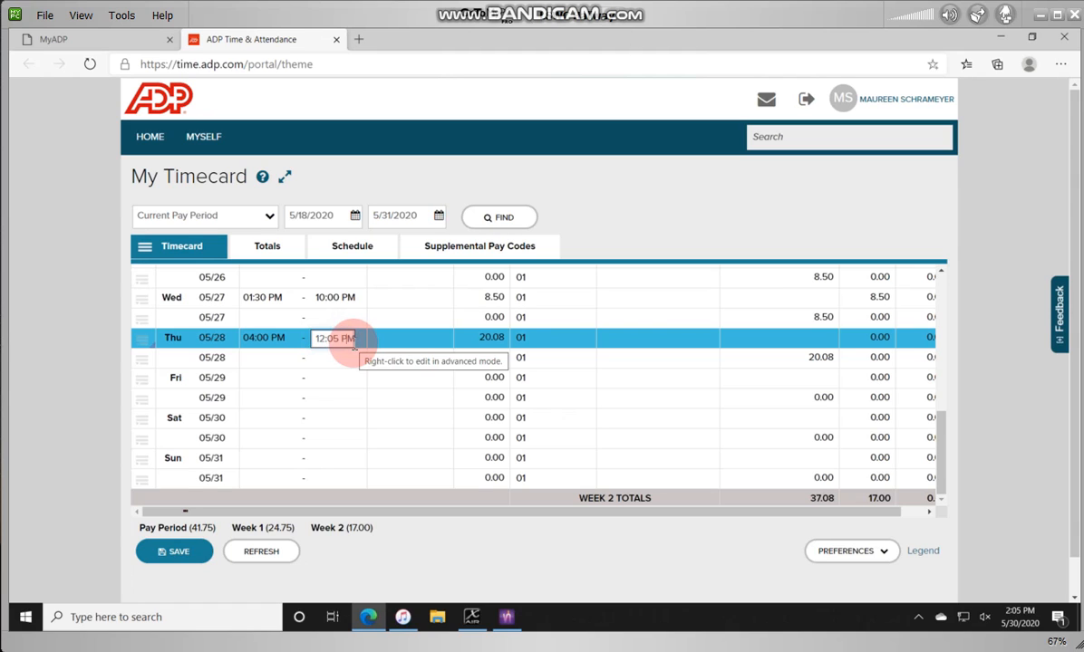
key("Left")
key("BackSpace")
type("A")
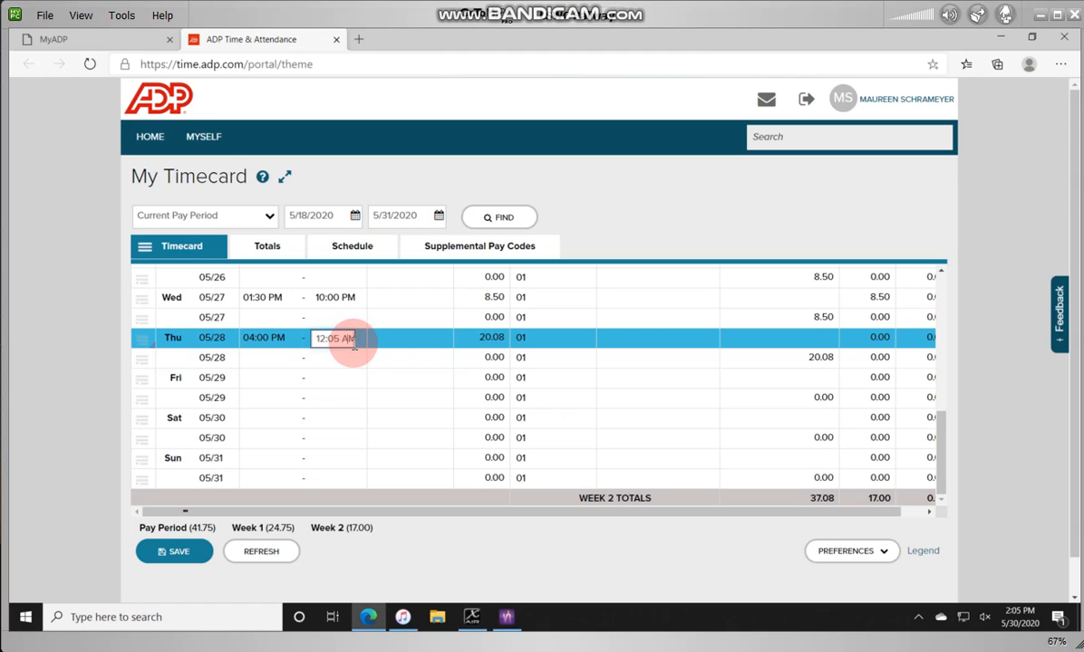
left_click(496, 337)
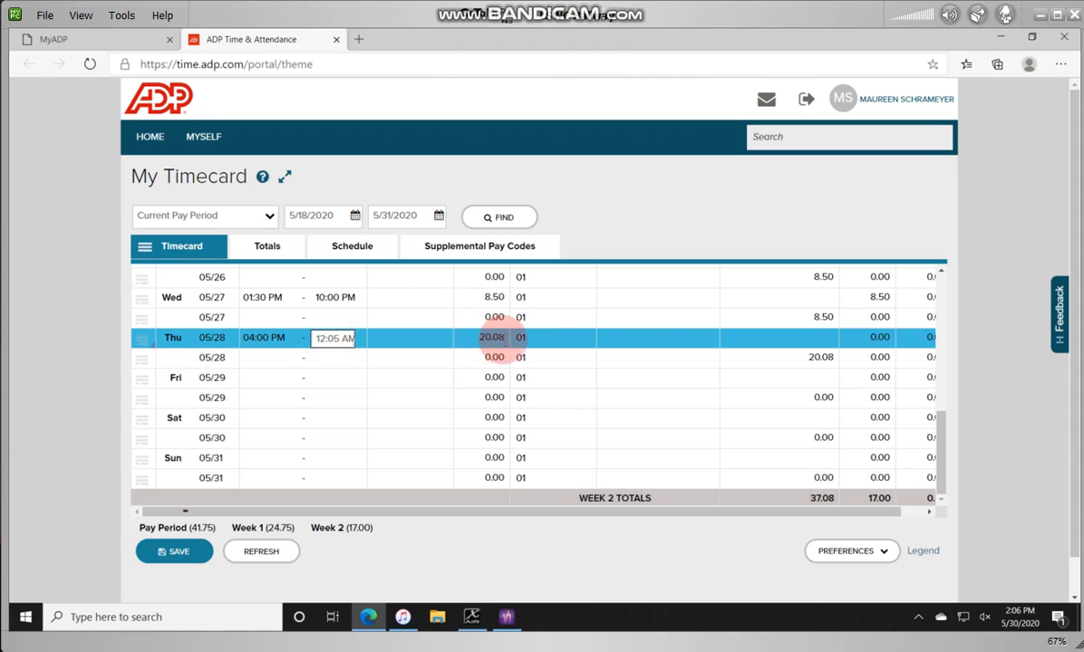
left_click(542, 340)
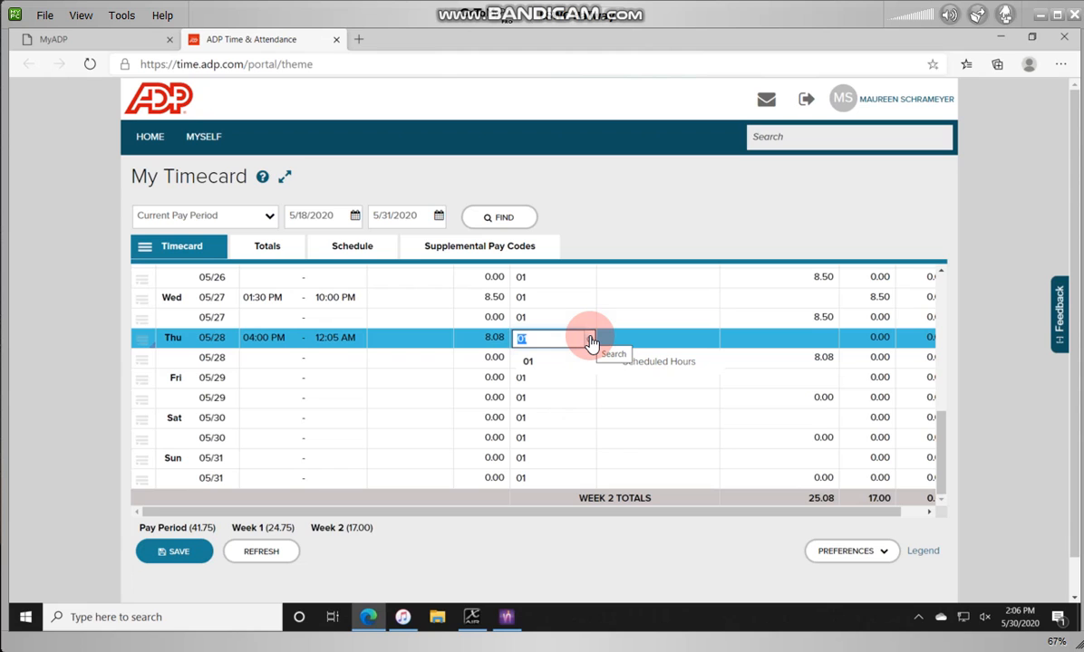
Step: Set Thursday 05/28's department to 01 Scheduled Hours, then to 02 Additional Hours
left_click_drag(945, 450, 958, 420)
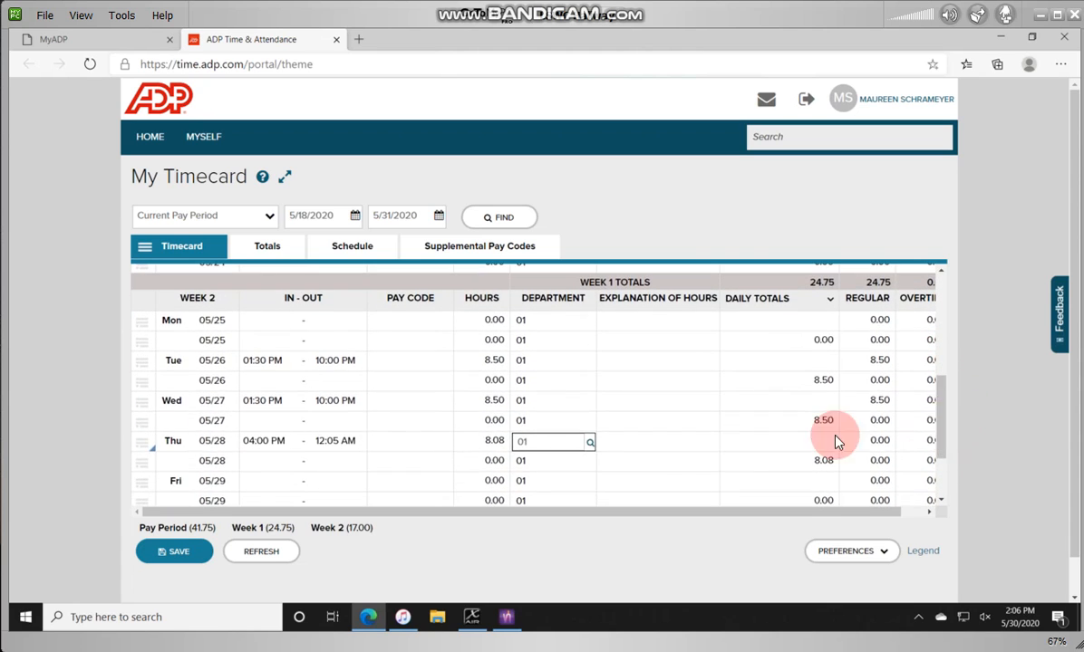
left_click(589, 444)
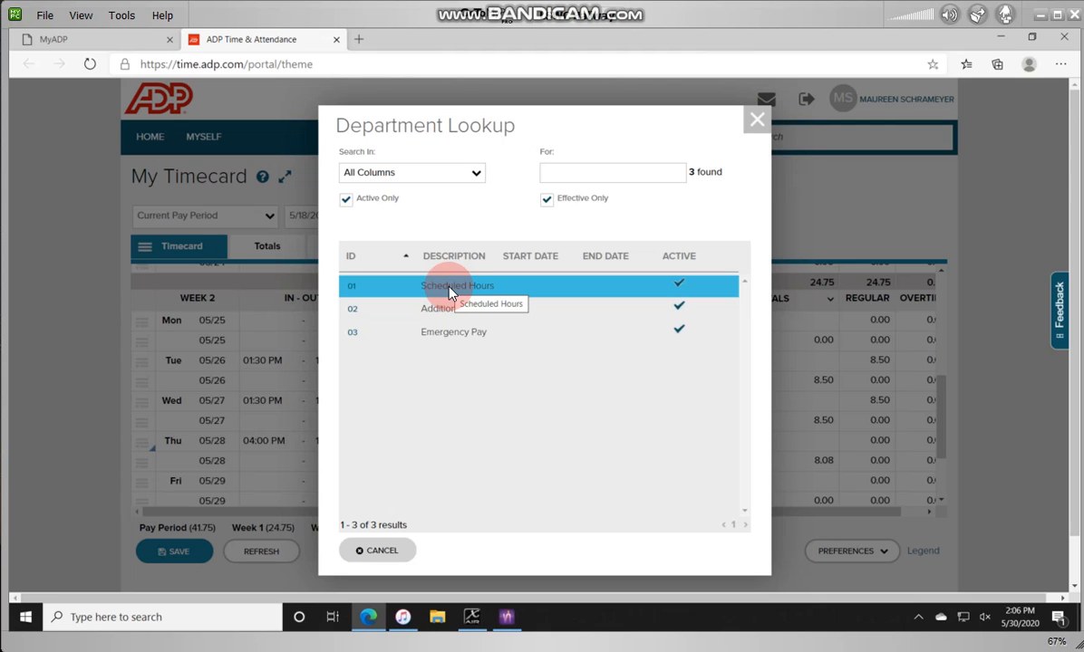
left_click(449, 288)
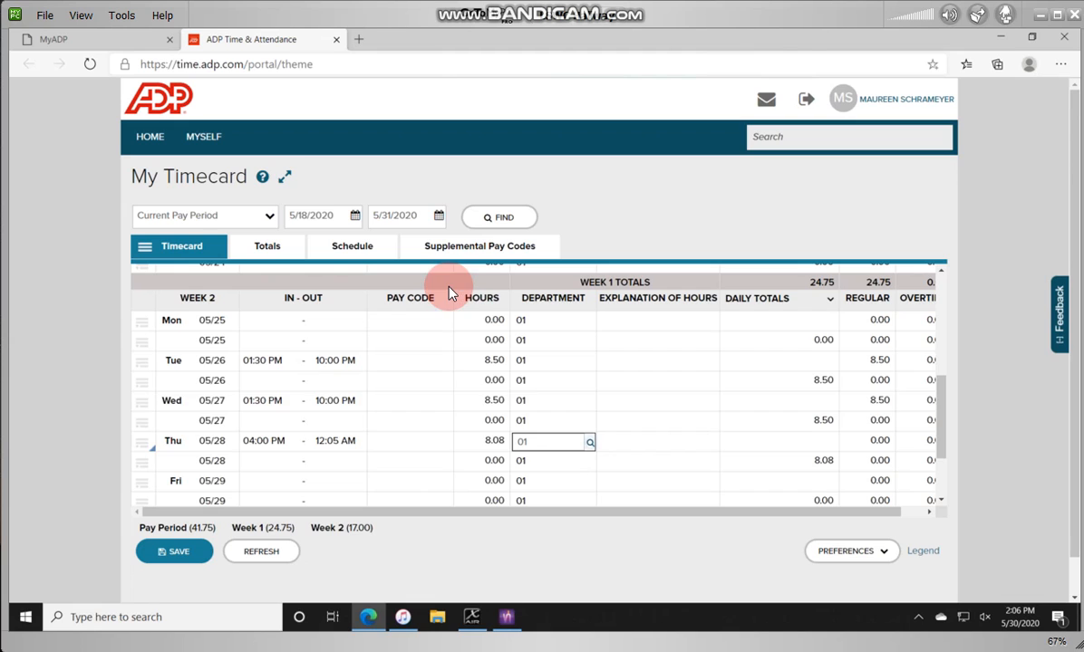
left_click(588, 443)
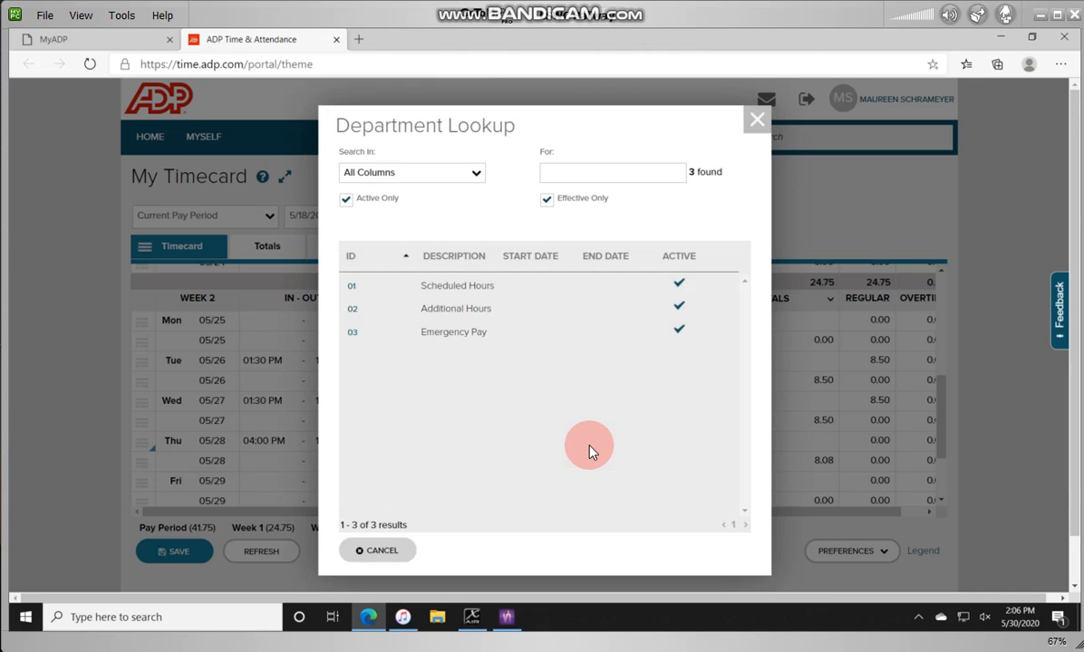
left_click(478, 312)
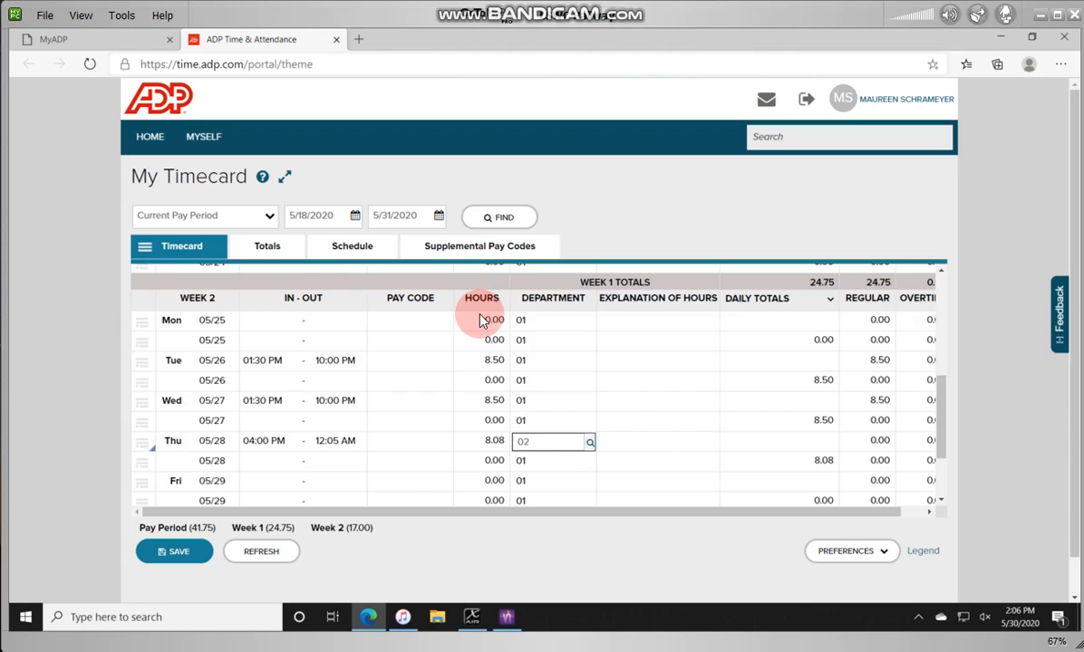
Step: Restore Thursday's department to 01 Scheduled Hours and save the timecard
left_click(564, 443)
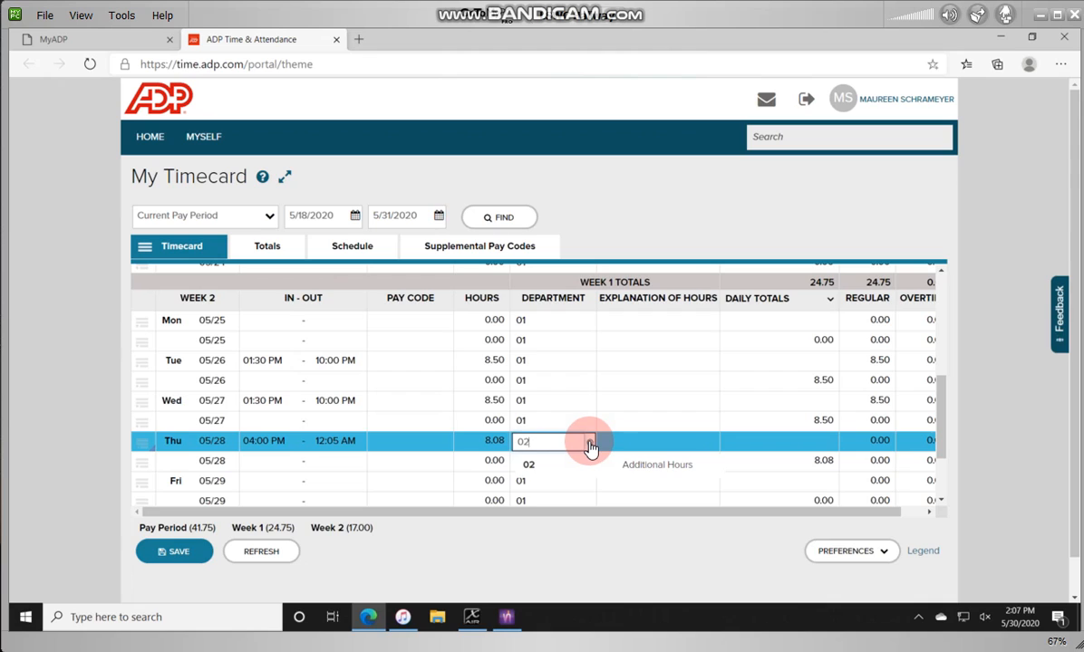
left_click(590, 444)
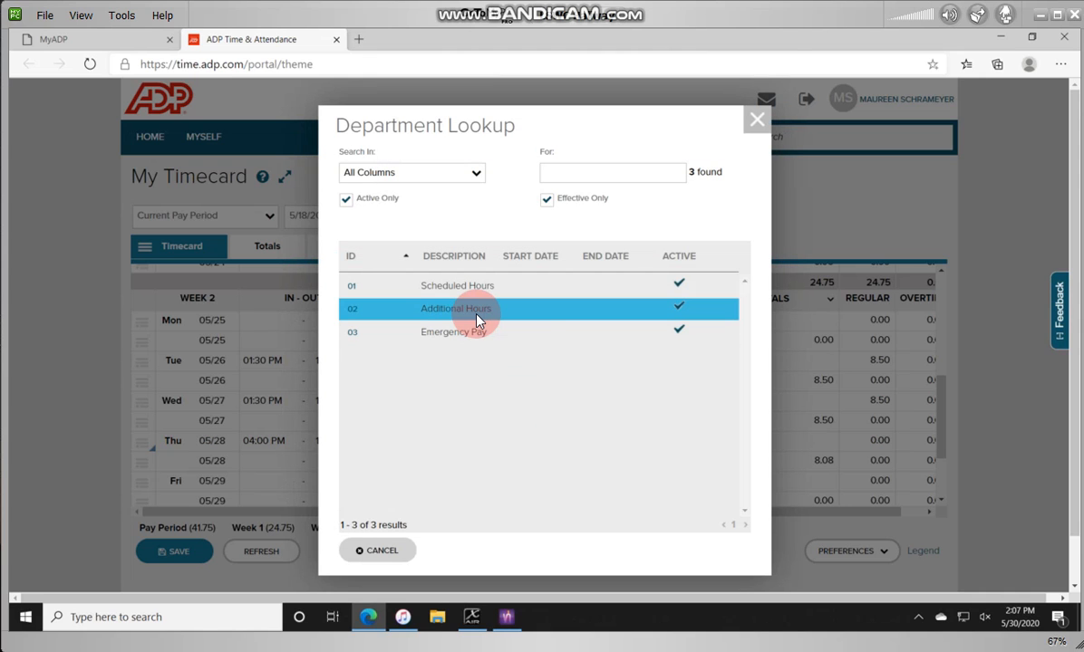
left_click(472, 288)
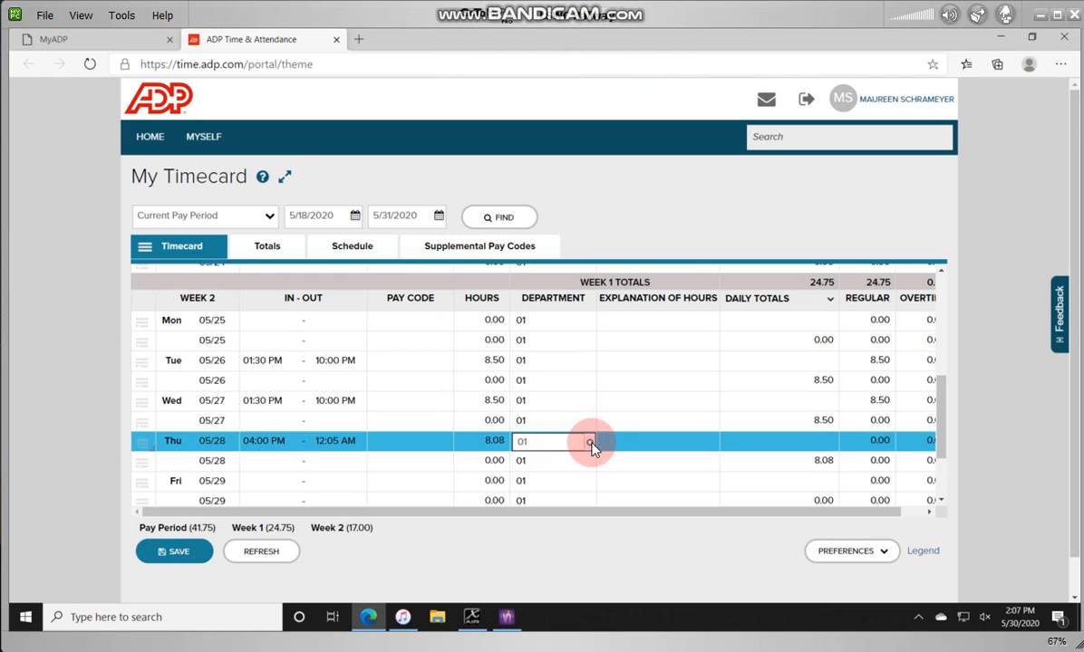
left_click(590, 443)
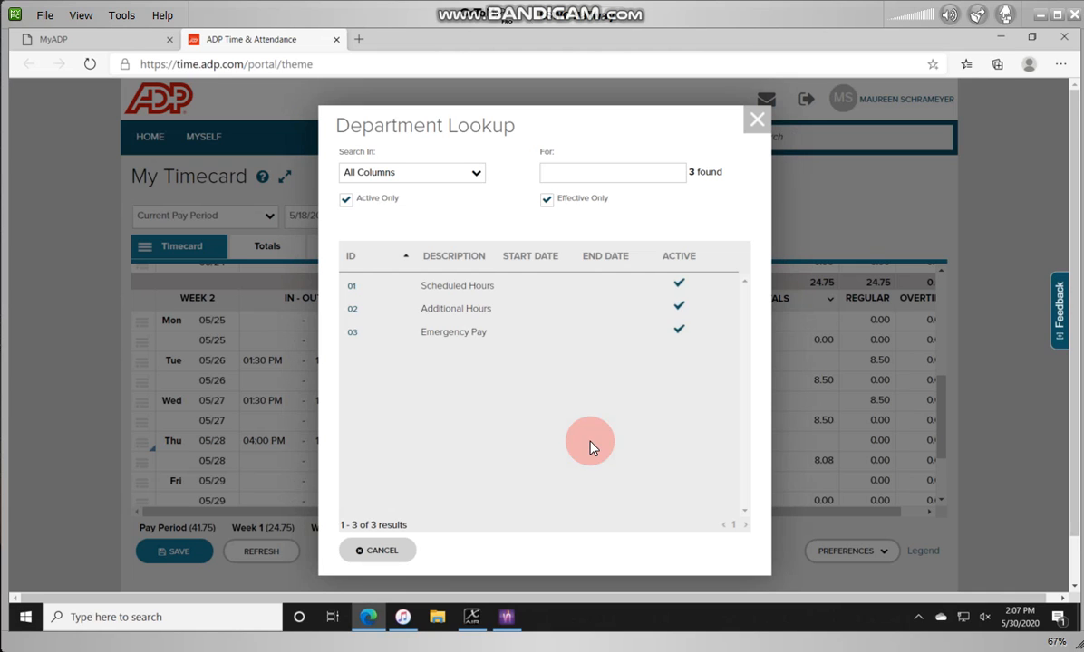
left_click(469, 289)
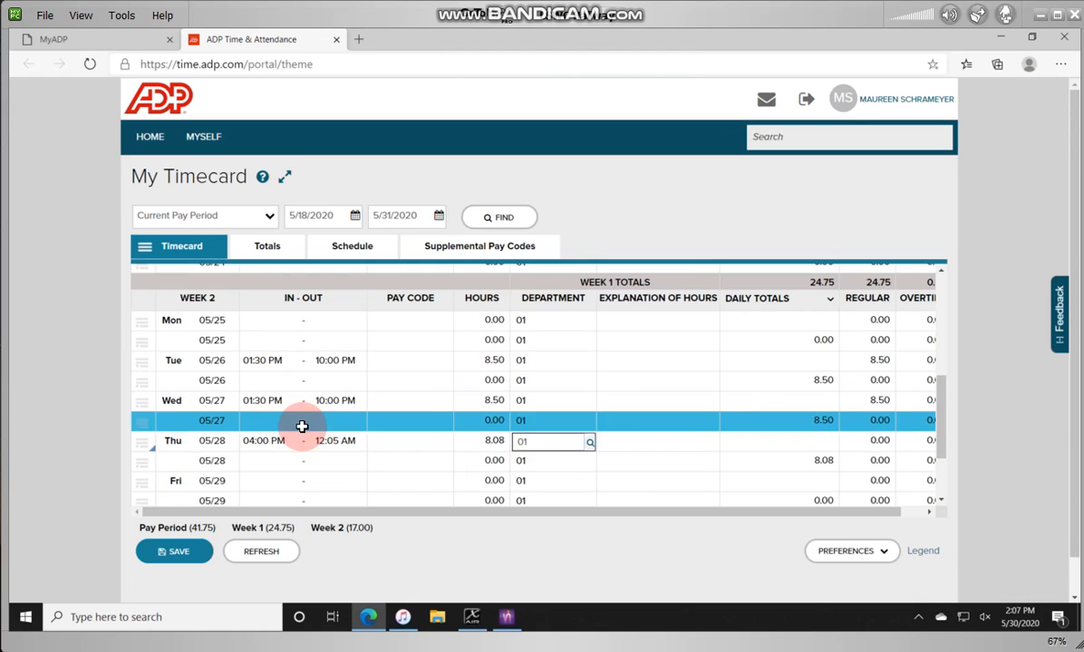
left_click(179, 553)
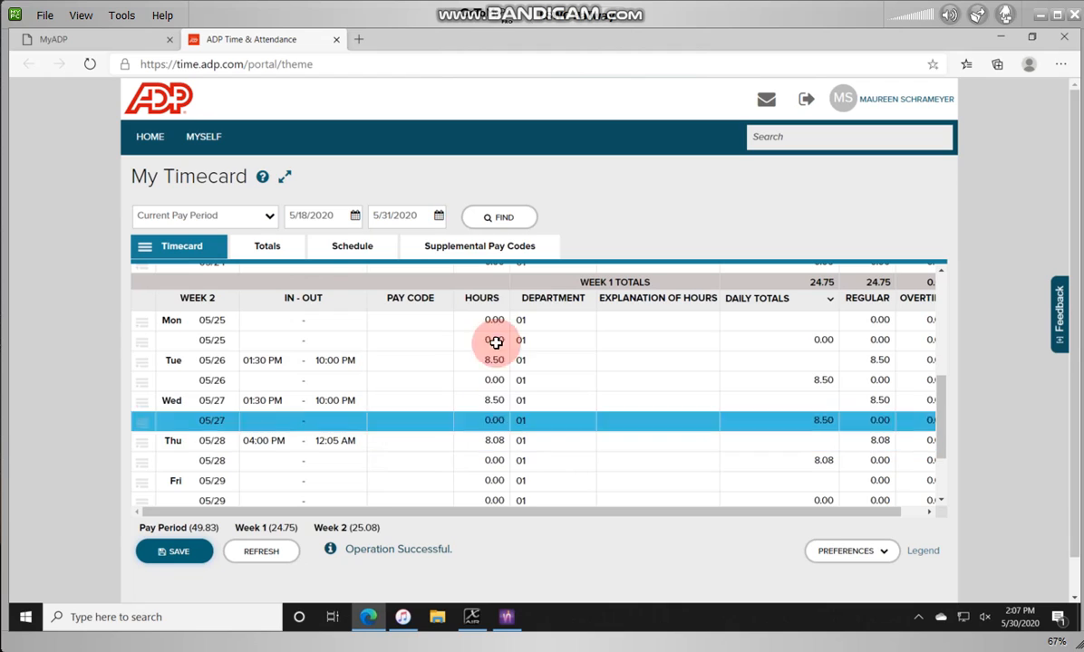
Step: Insert a new Supplemental Pay Codes row dated 5/29/2020
left_click(493, 253)
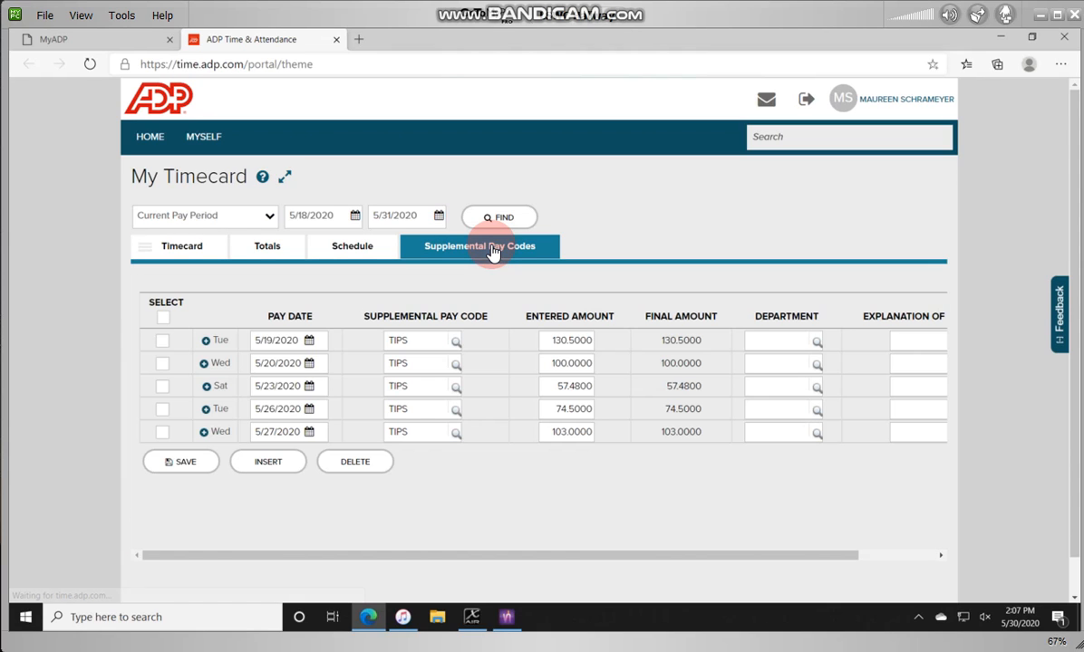
left_click(269, 468)
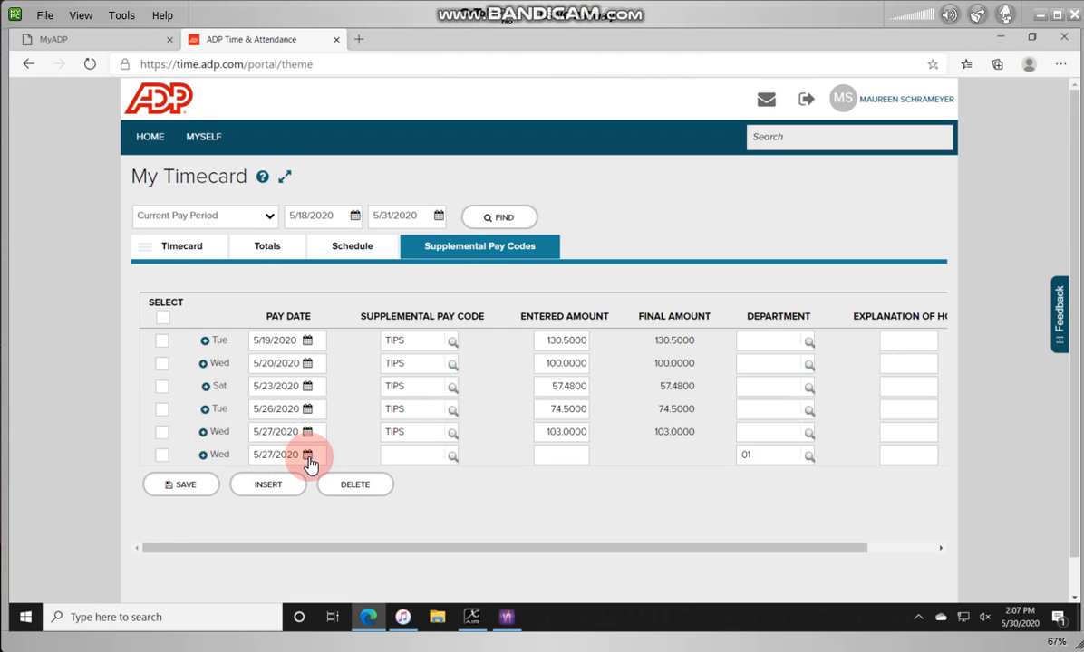
left_click(308, 456)
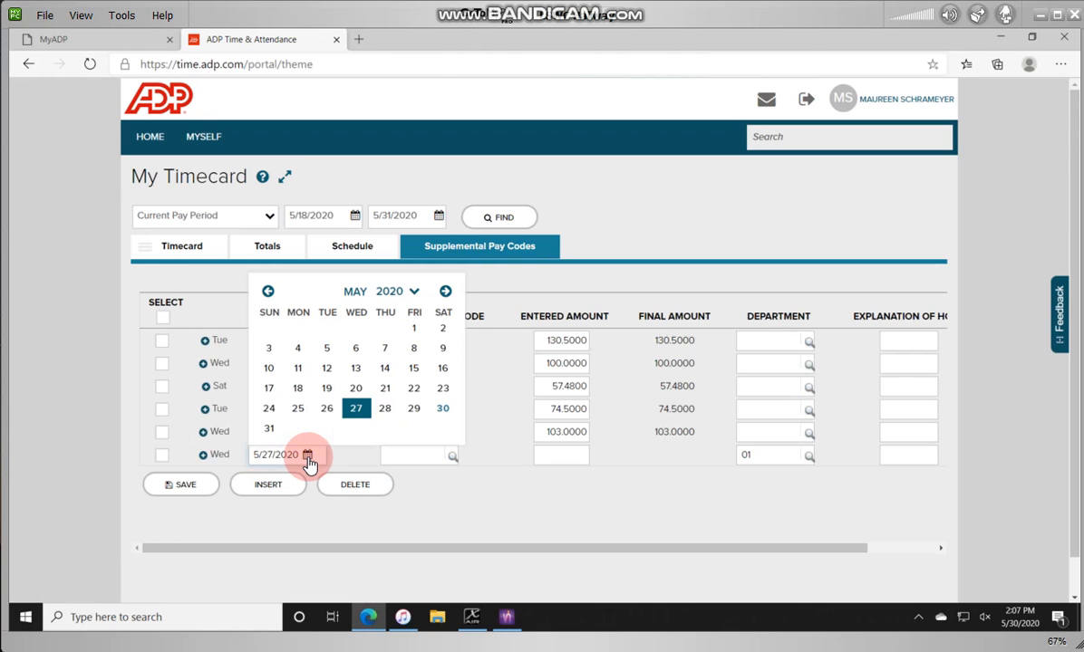
left_click(414, 408)
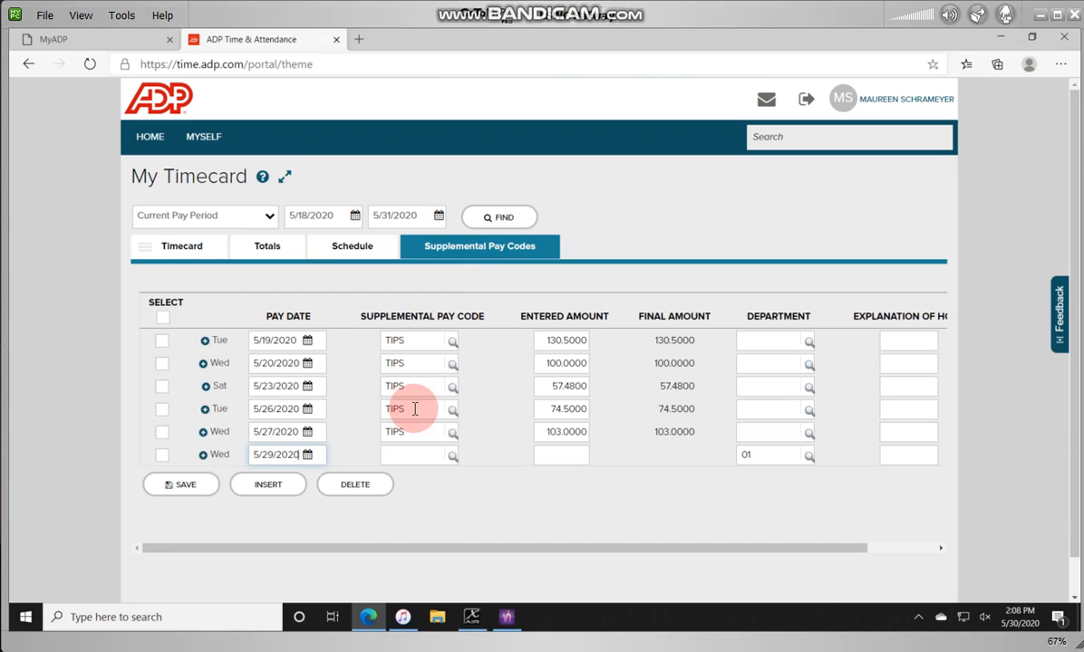
Step: Give the 5/29 row pay code TIPS with amount 10.00 and save it
left_click(451, 465)
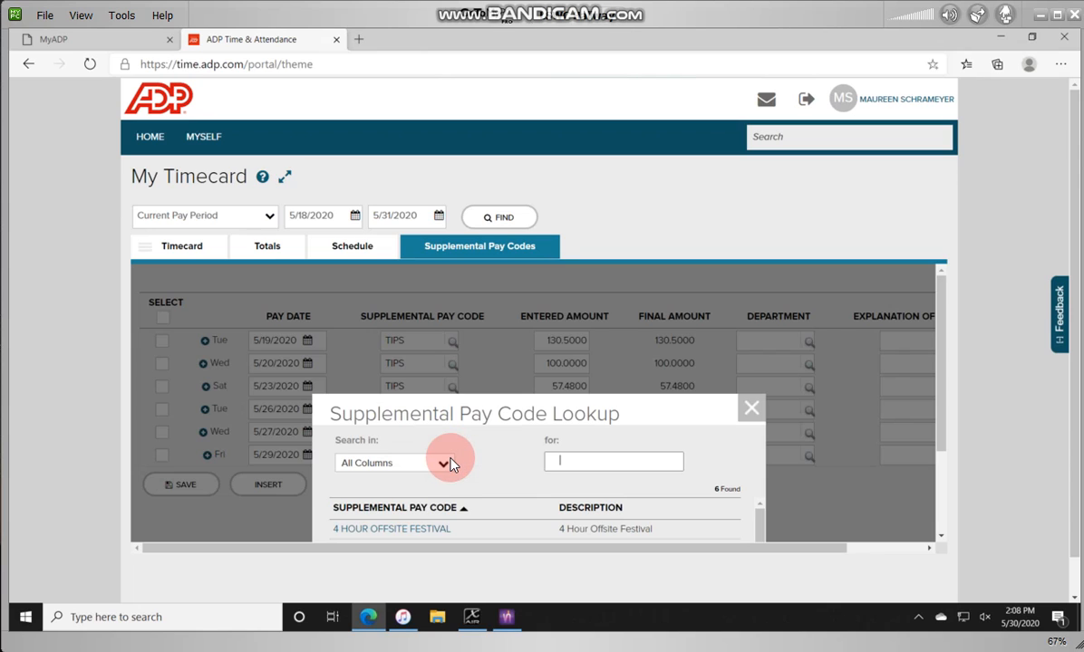
left_click_drag(642, 420, 612, 292)
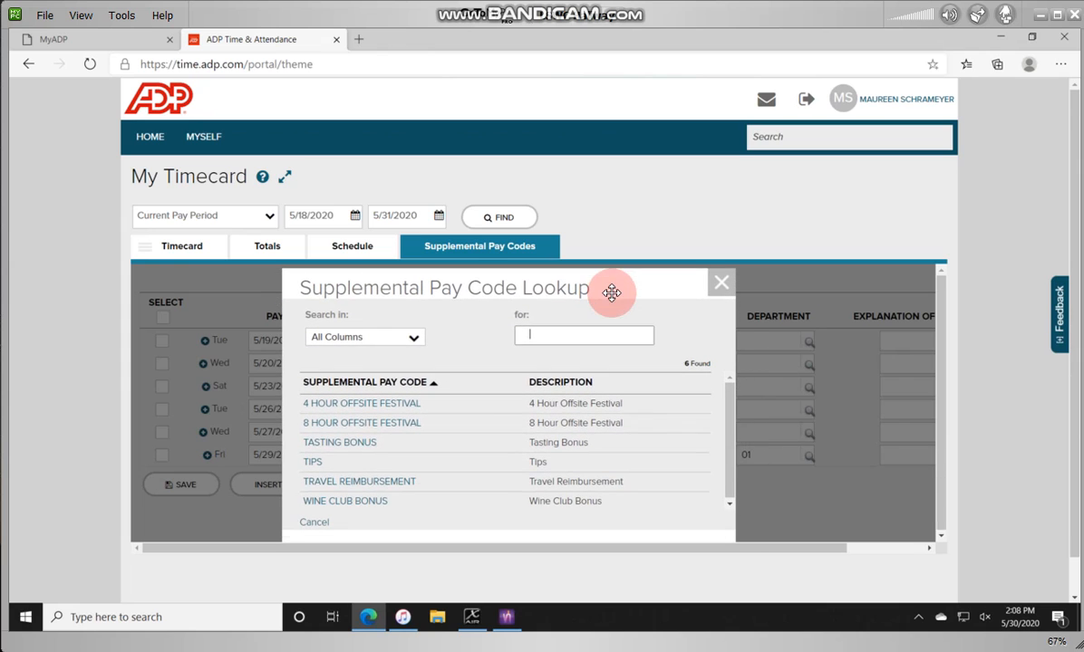
left_click(317, 464)
left_click(560, 454)
type("1")
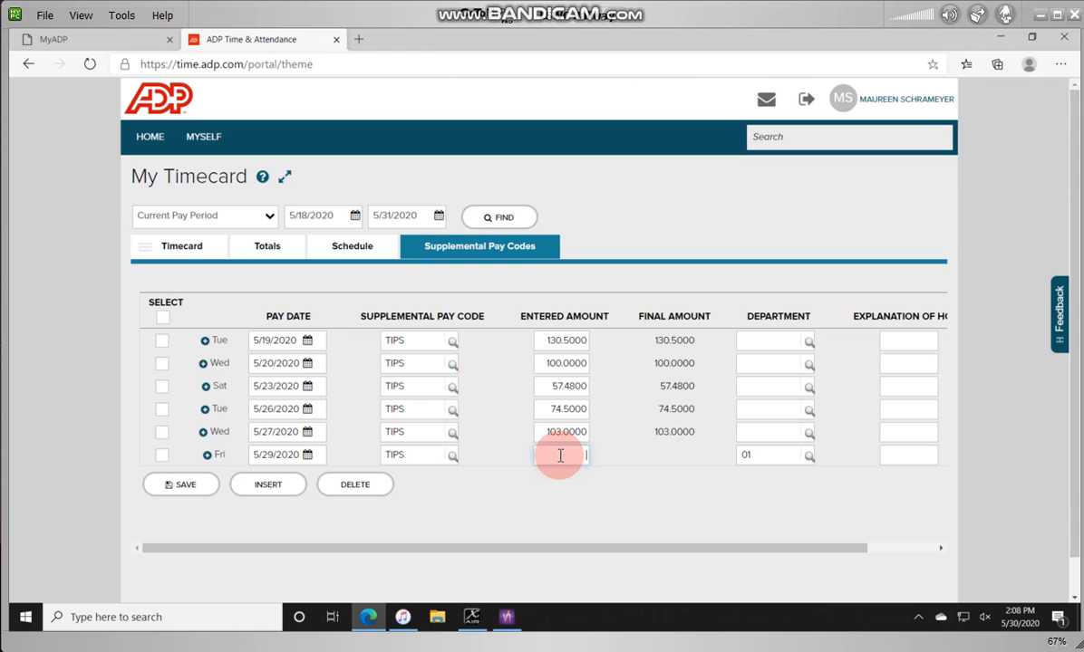
type("0.00")
left_click_drag(766, 453, 727, 463)
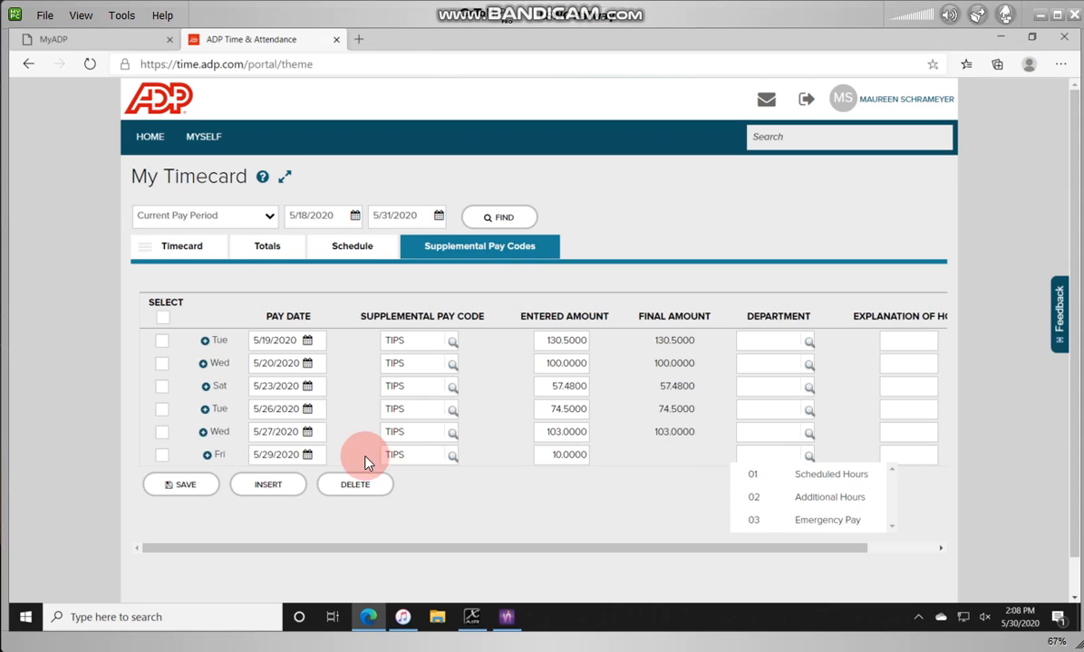
left_click(191, 488)
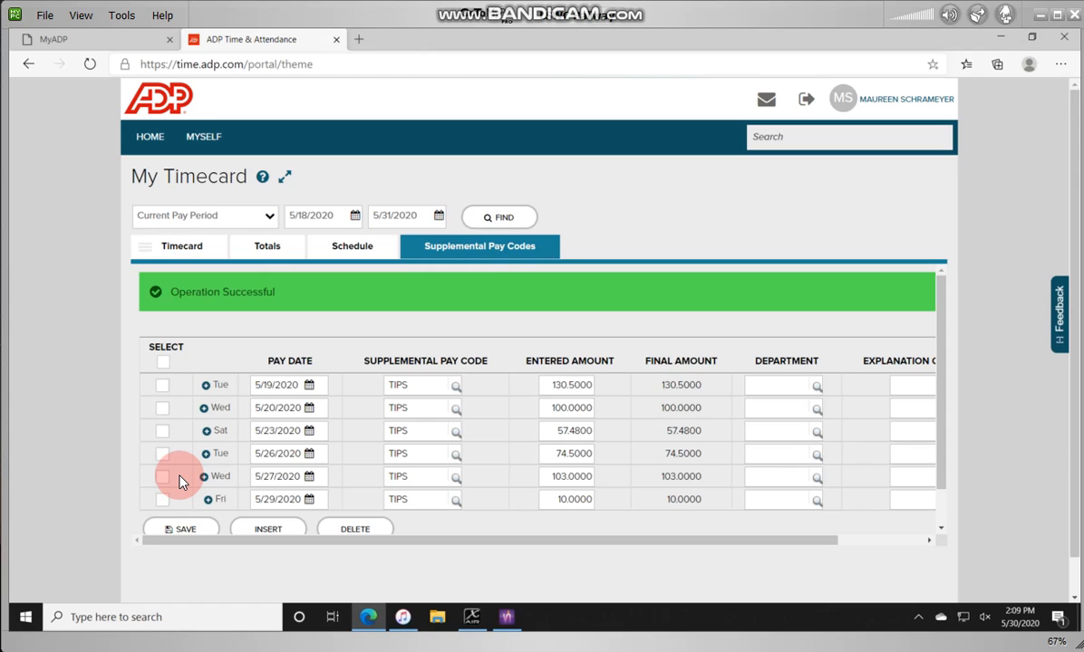
scroll(329, 497, "down", 1)
Step: Add another supplemental row with pay code WINE CLUB BONUS
left_click(282, 497)
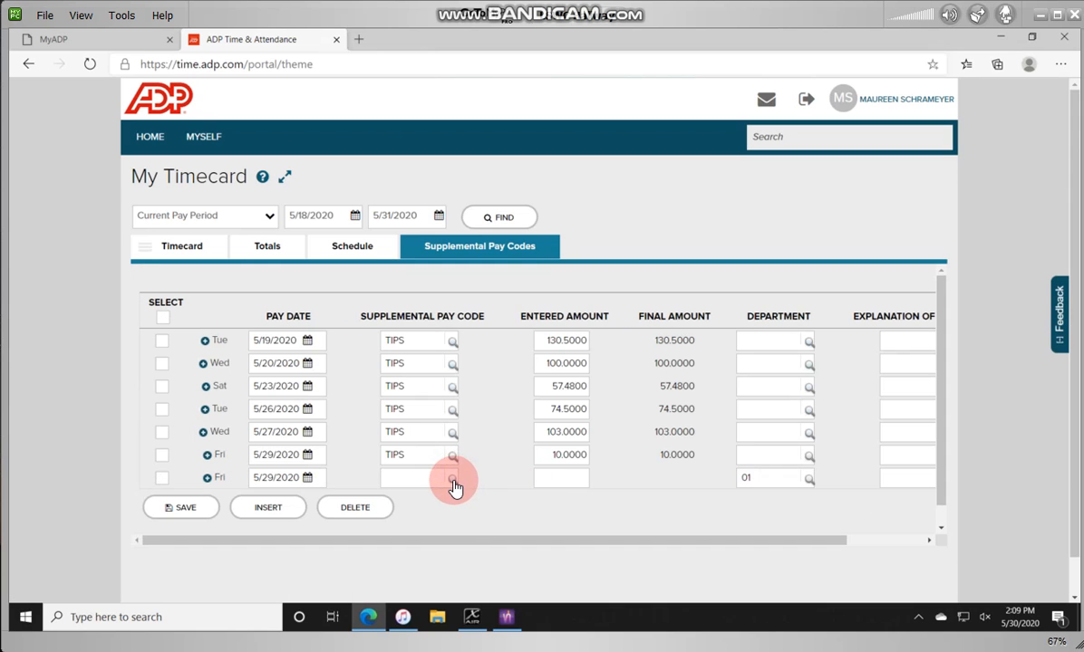
left_click(453, 479)
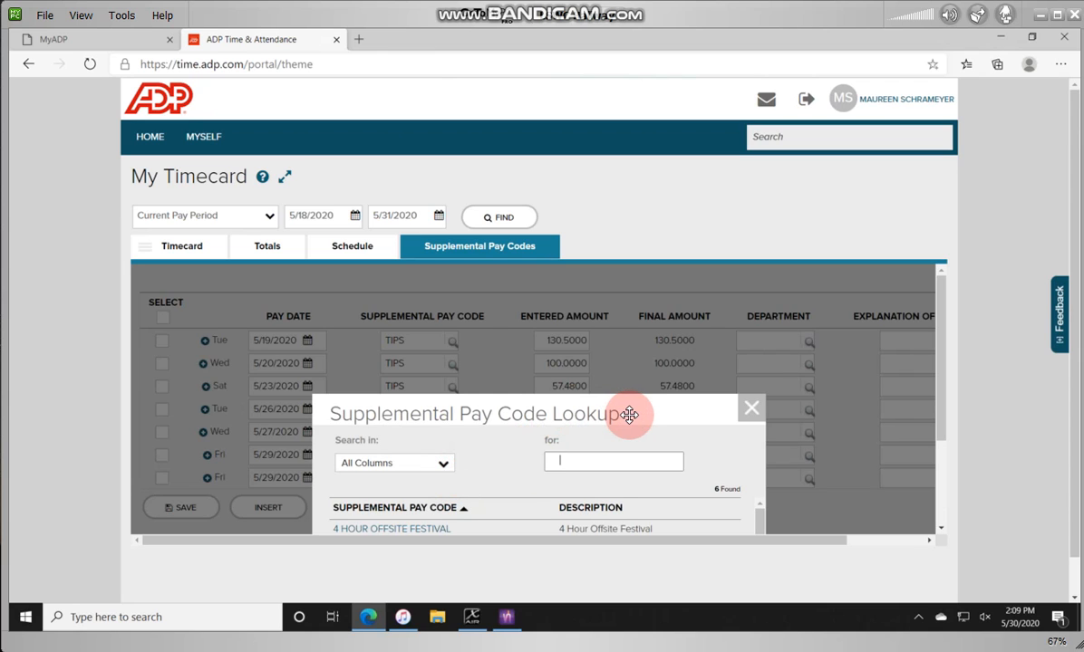
left_click_drag(634, 399, 646, 305)
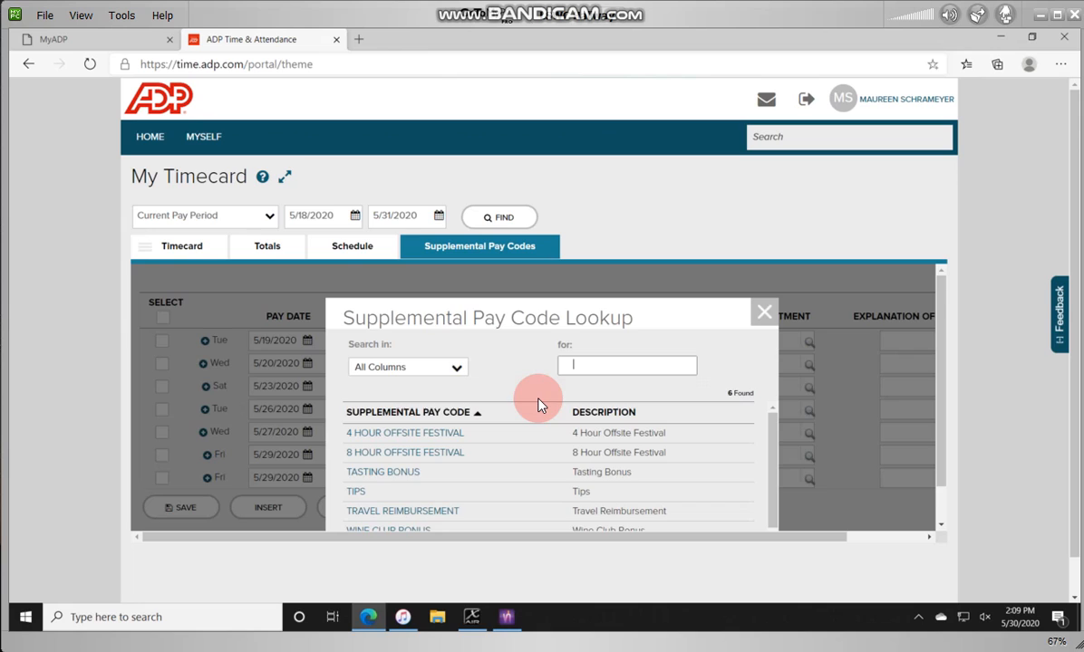
scroll(537, 405, "down", 1)
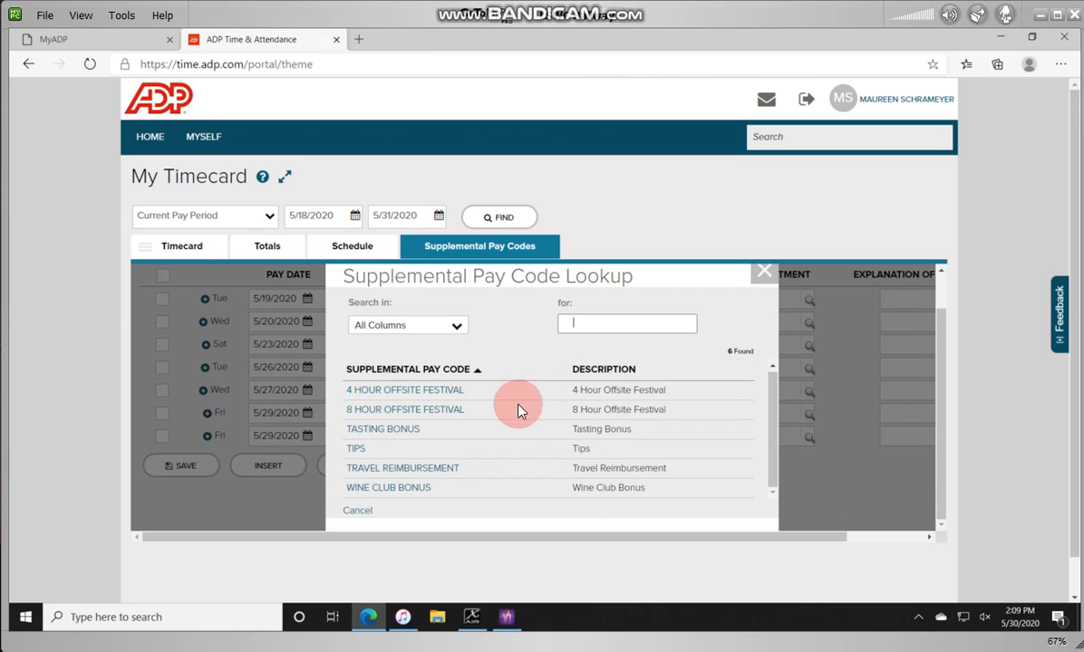
left_click(398, 488)
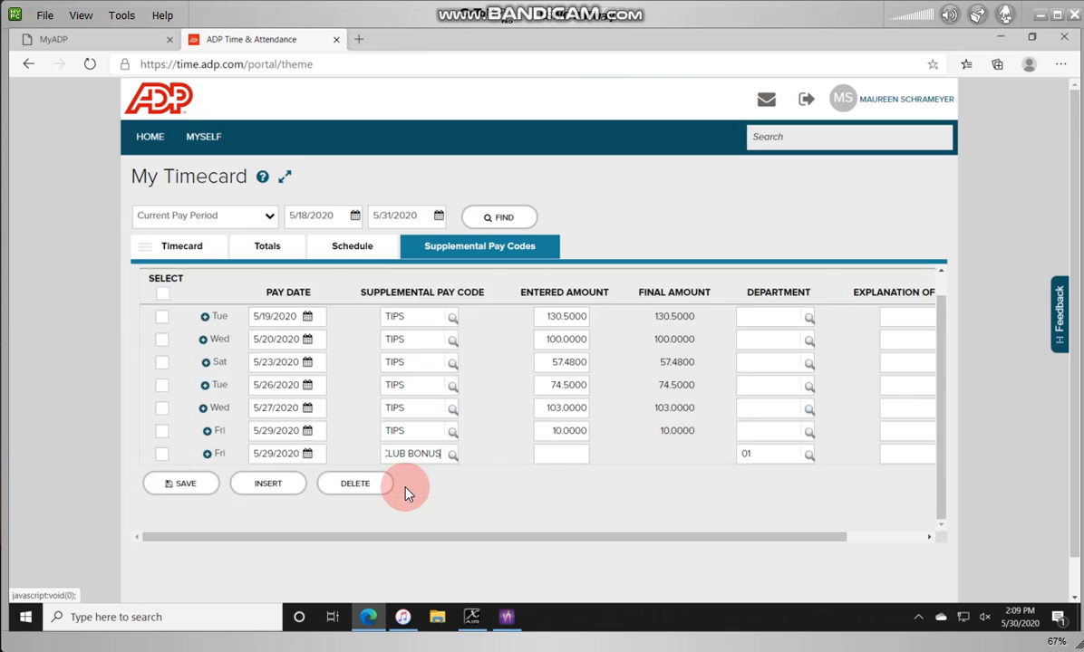
Step: Enter amount 1 on the Wine Club Bonus row, clear its department, and save
left_click(552, 455)
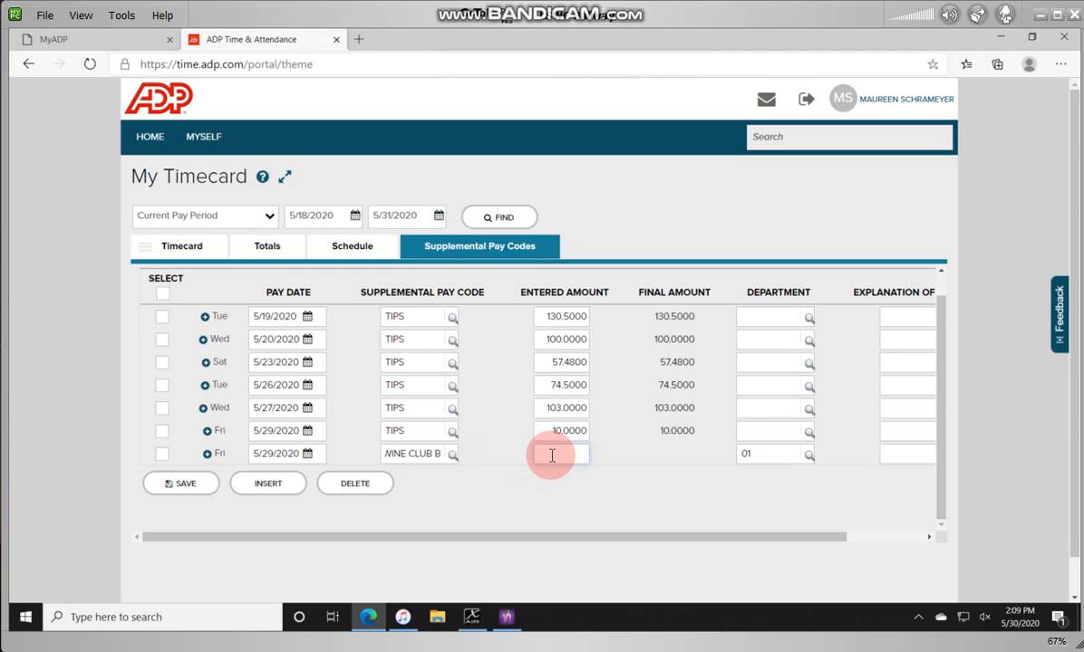
type("1")
left_click(572, 502)
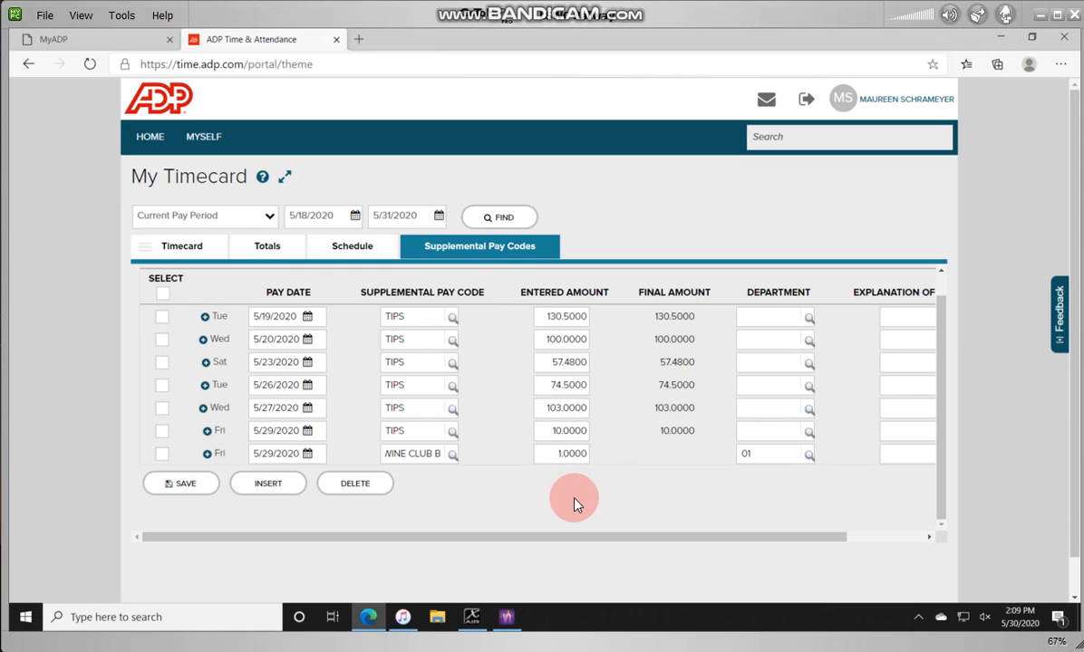
left_click(757, 452)
key("BackSpace")
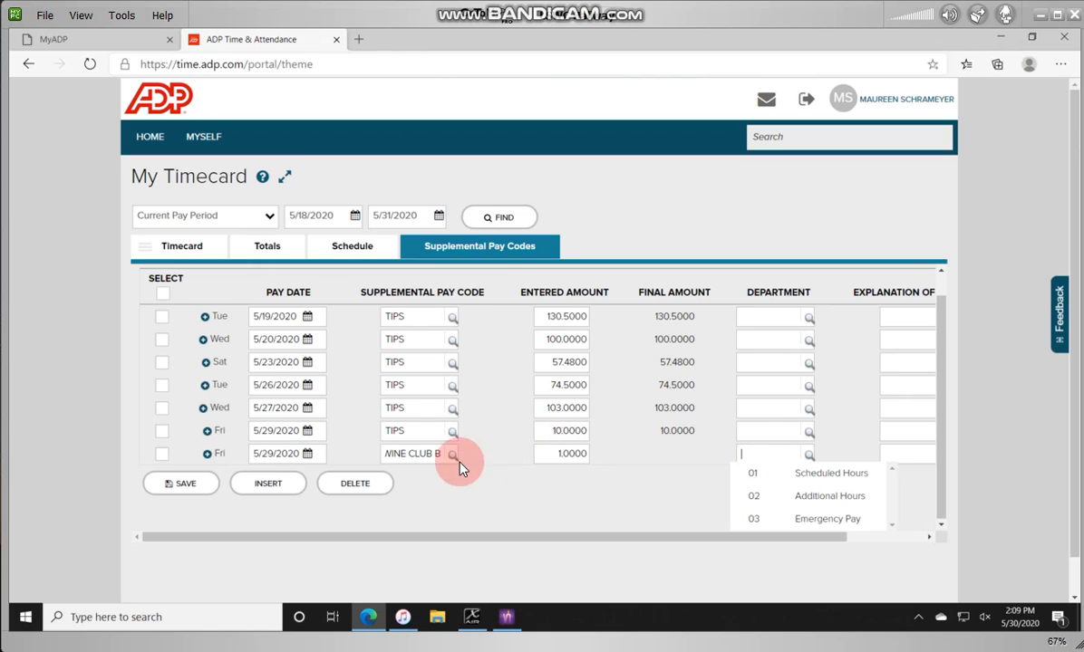
left_click(174, 488)
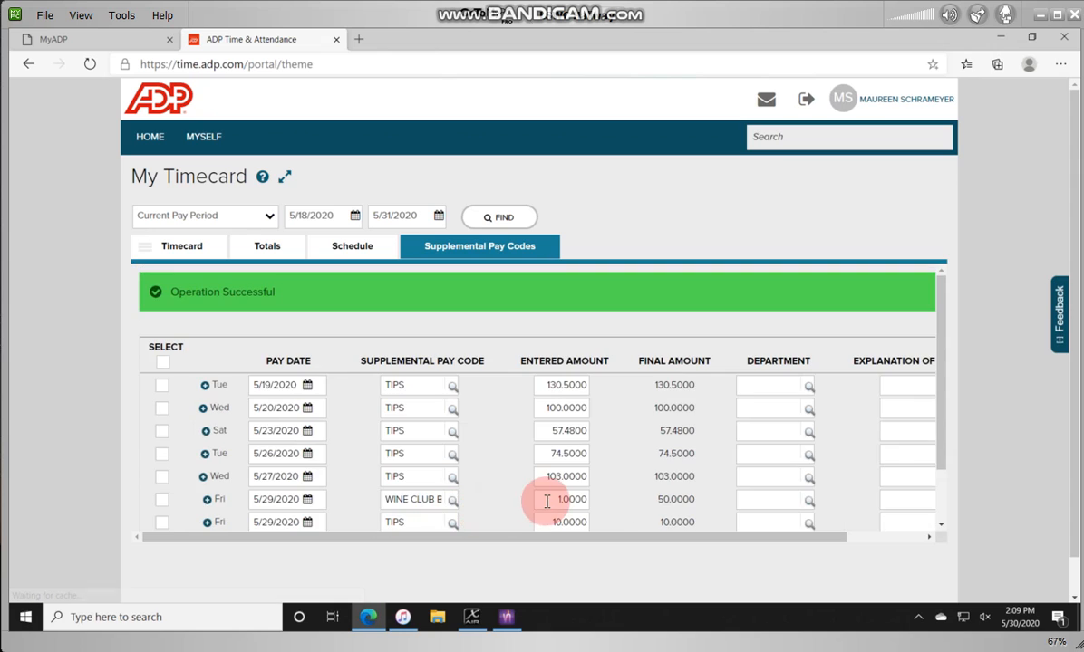
scroll(549, 498, "down", 2)
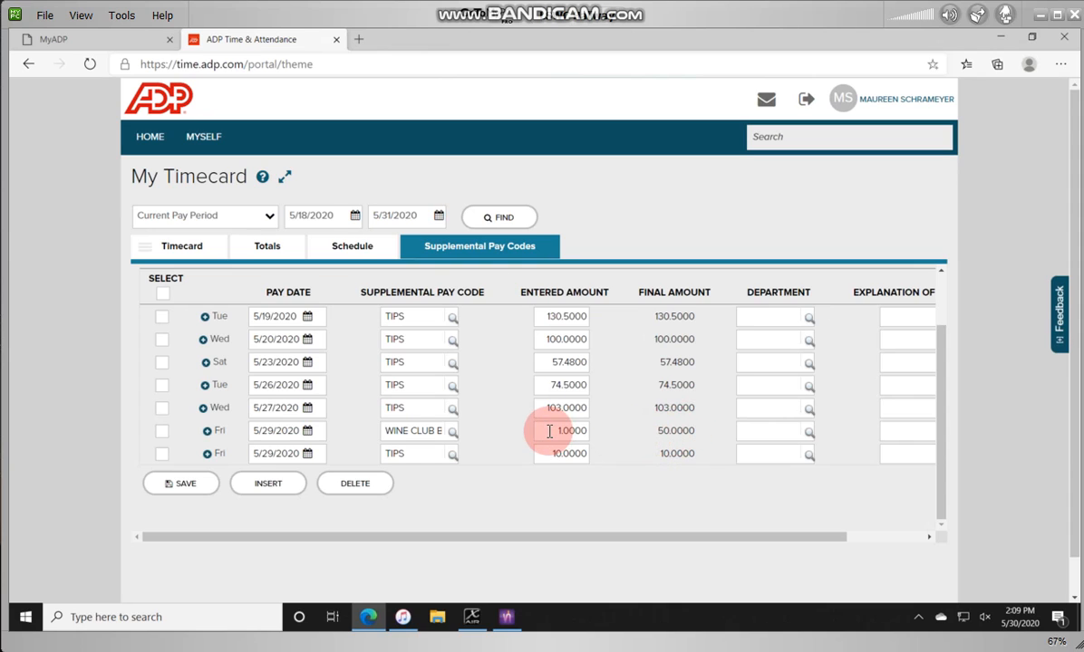
Step: Change the Wine Club Bonus amount to 0.5, then 0.33, saving after each
left_click_drag(551, 432, 586, 431)
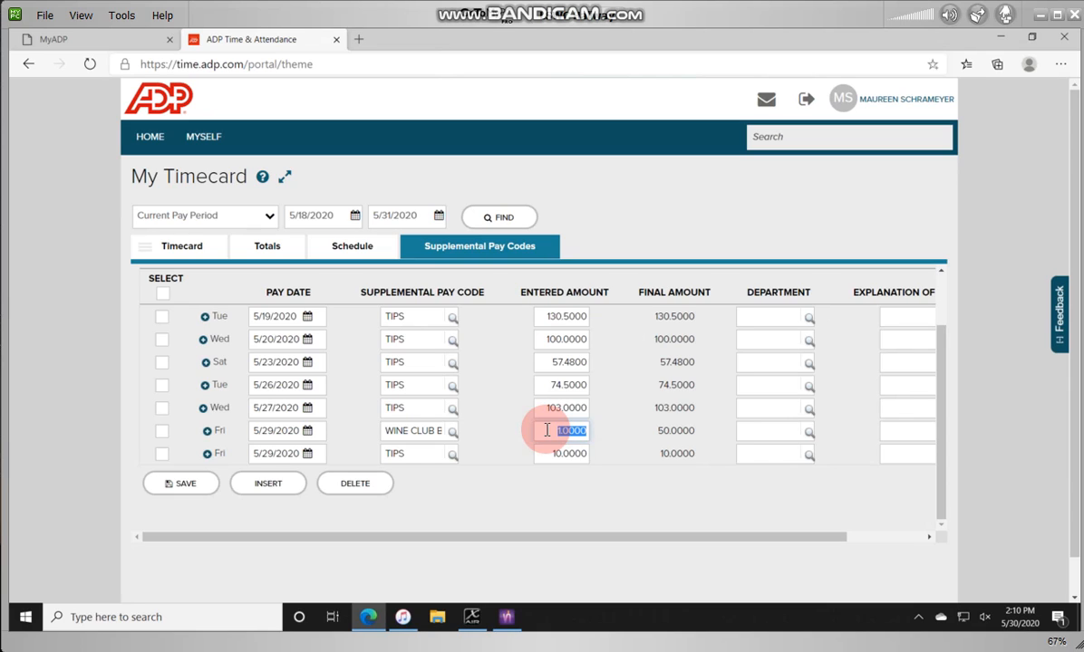
type("0.5")
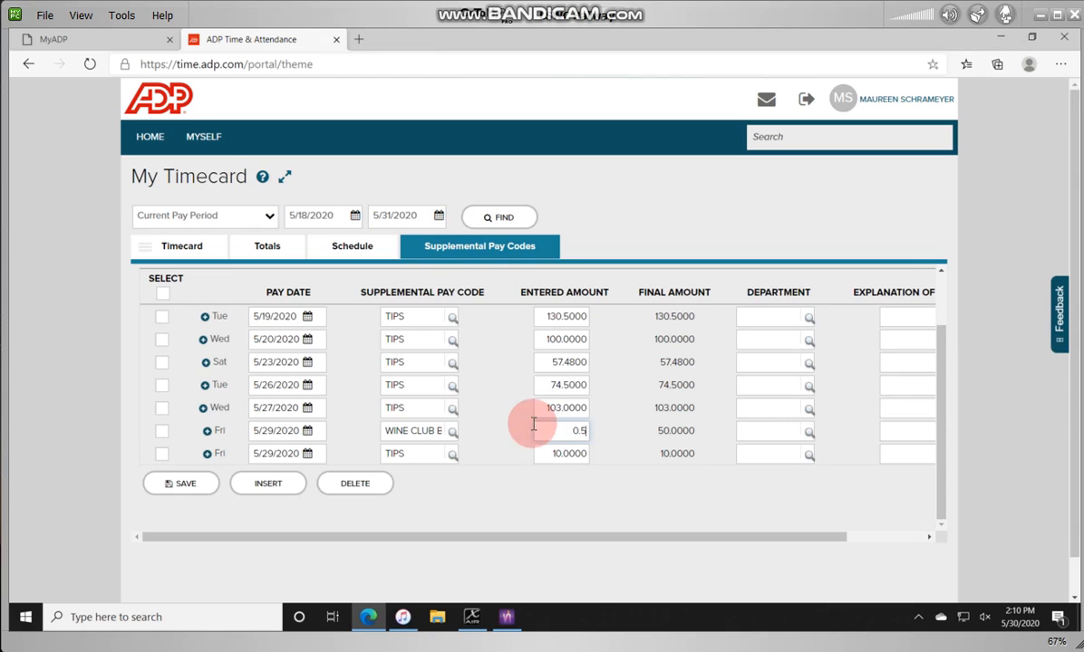
left_click(193, 490)
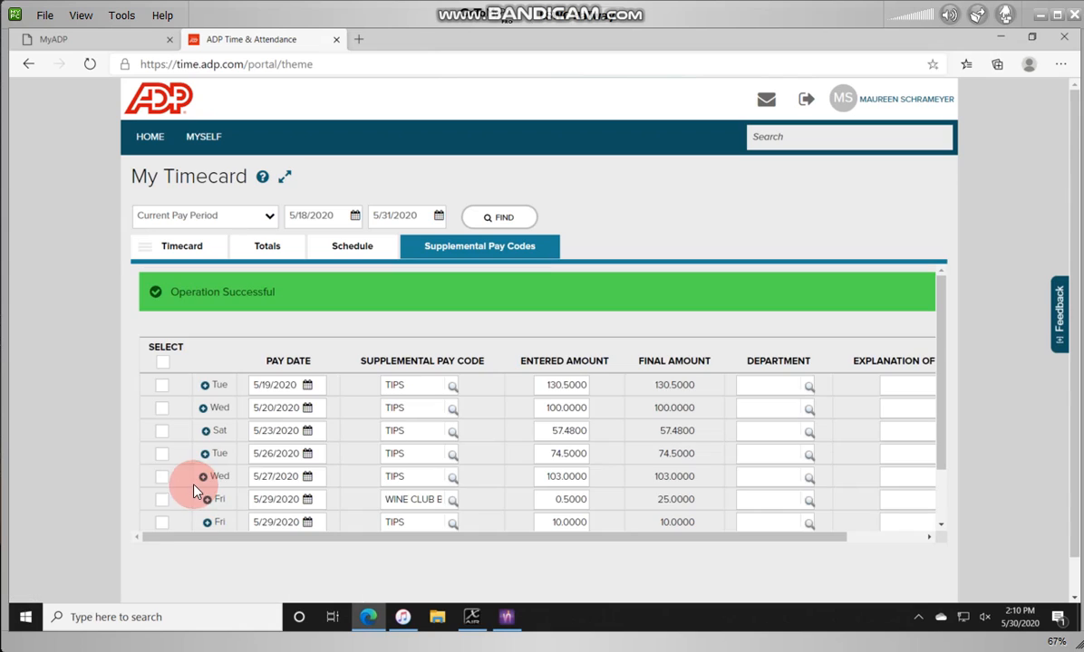
left_click(537, 499)
left_click_drag(635, 505, 637, 512)
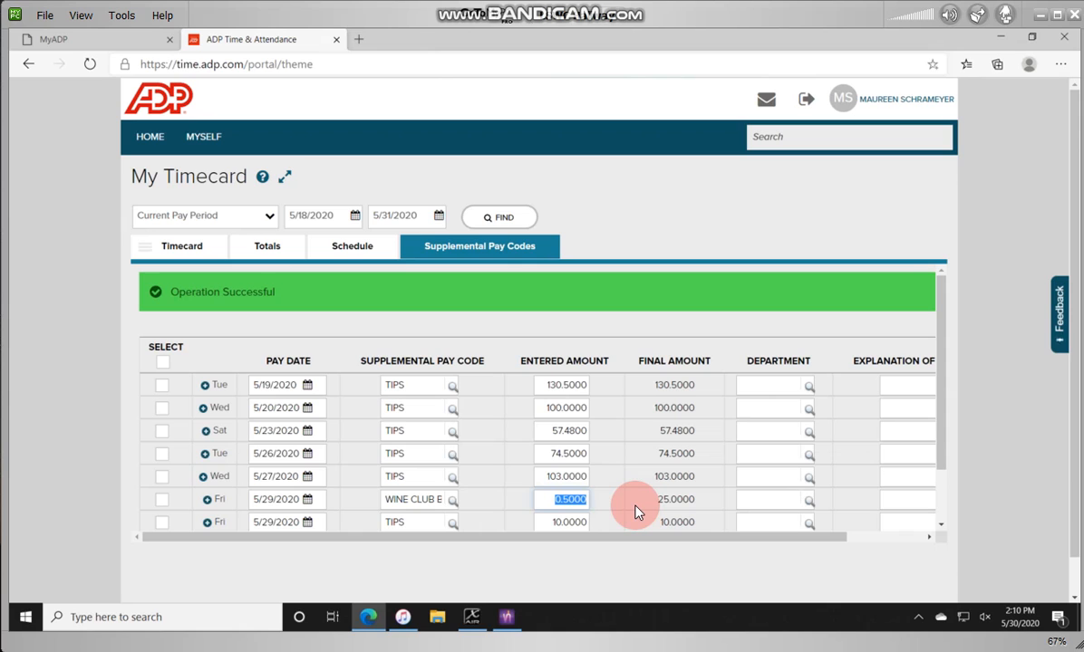
type("0.33")
scroll(561, 484, "down", 2)
left_click(197, 496)
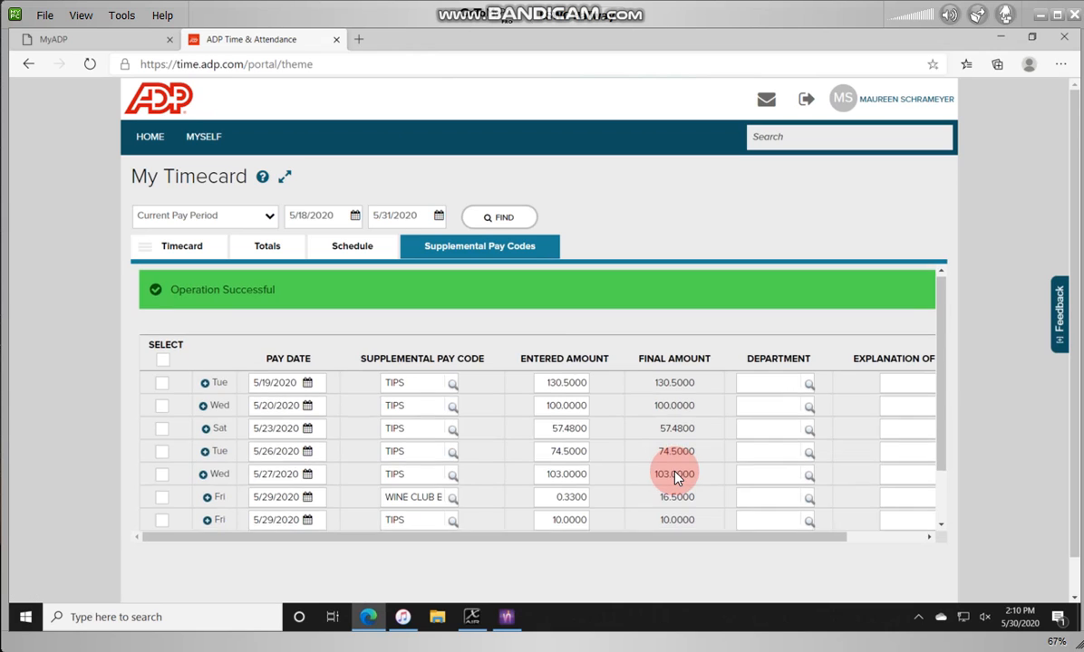
Step: Set the Wine Club Bonus amount to 0.25 and save, giving a final 12.5000
scroll(675, 477, "down", 2)
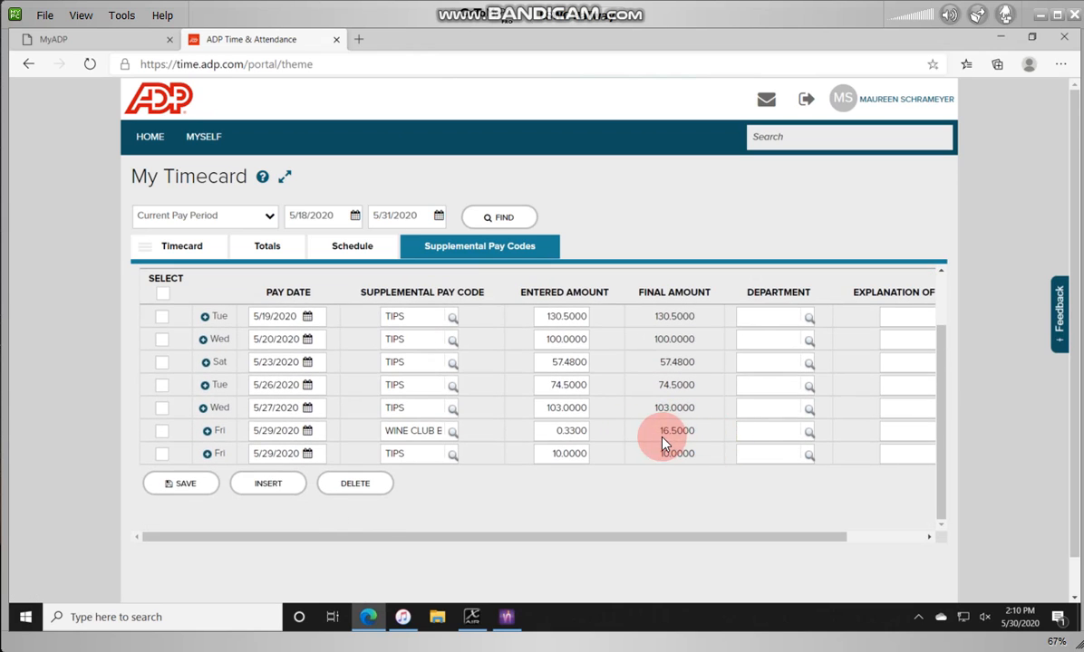
double_click(553, 432)
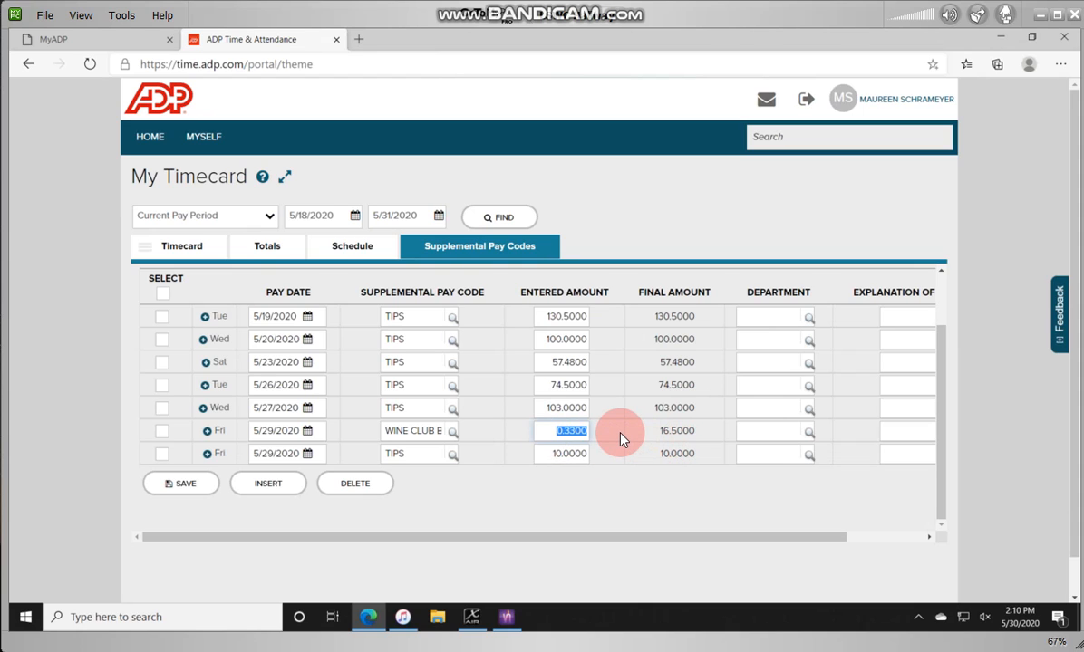
type("0.25")
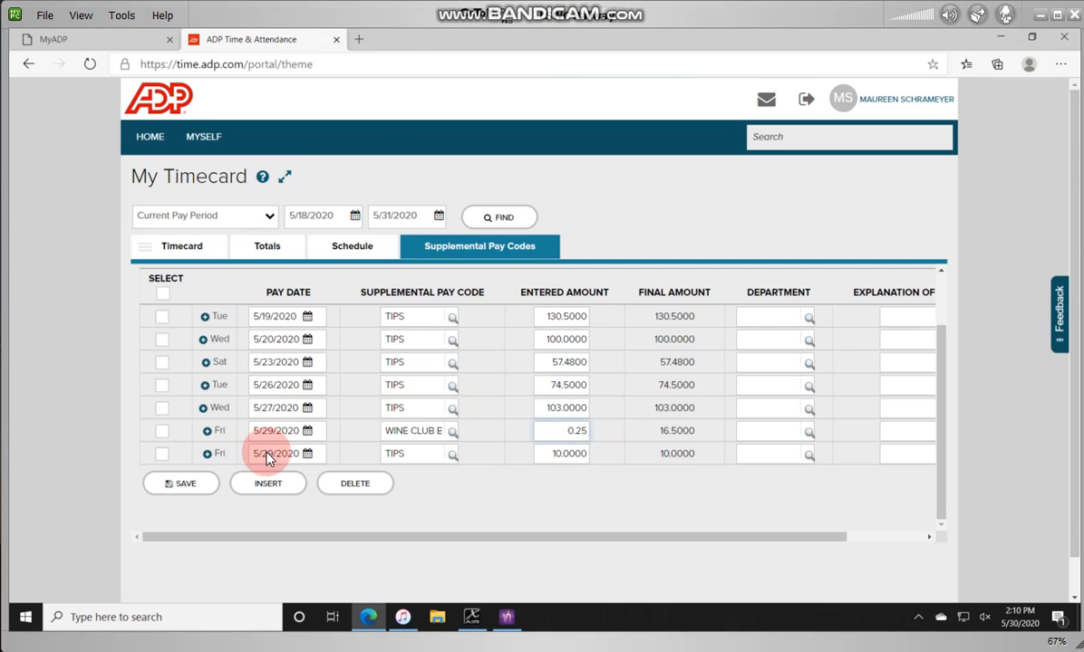
left_click(198, 490)
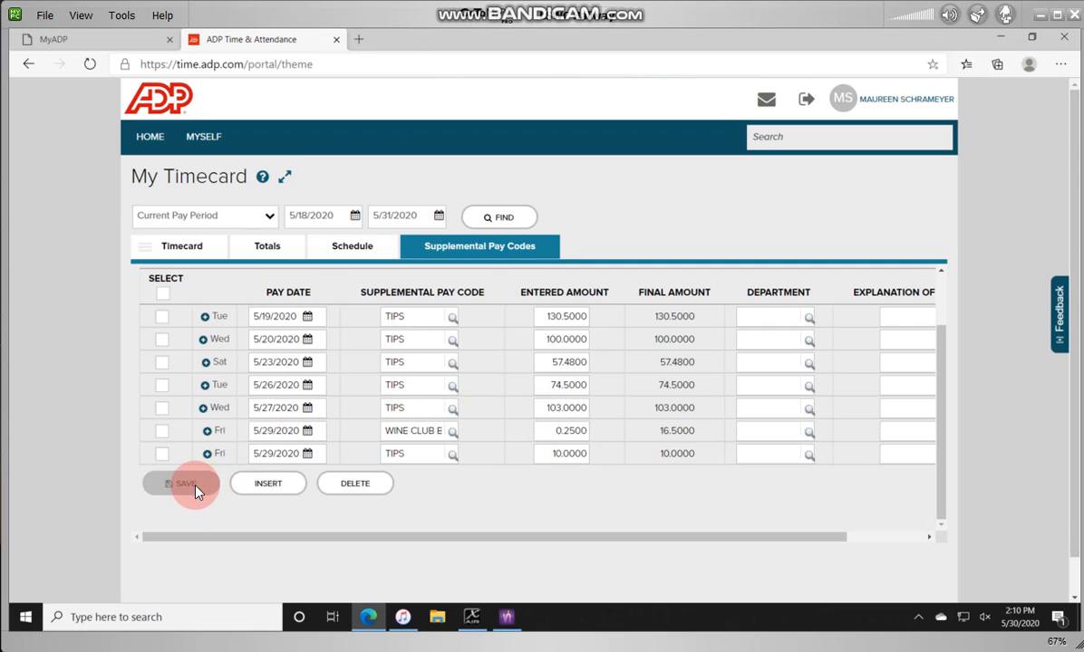
scroll(642, 462, "down", 2)
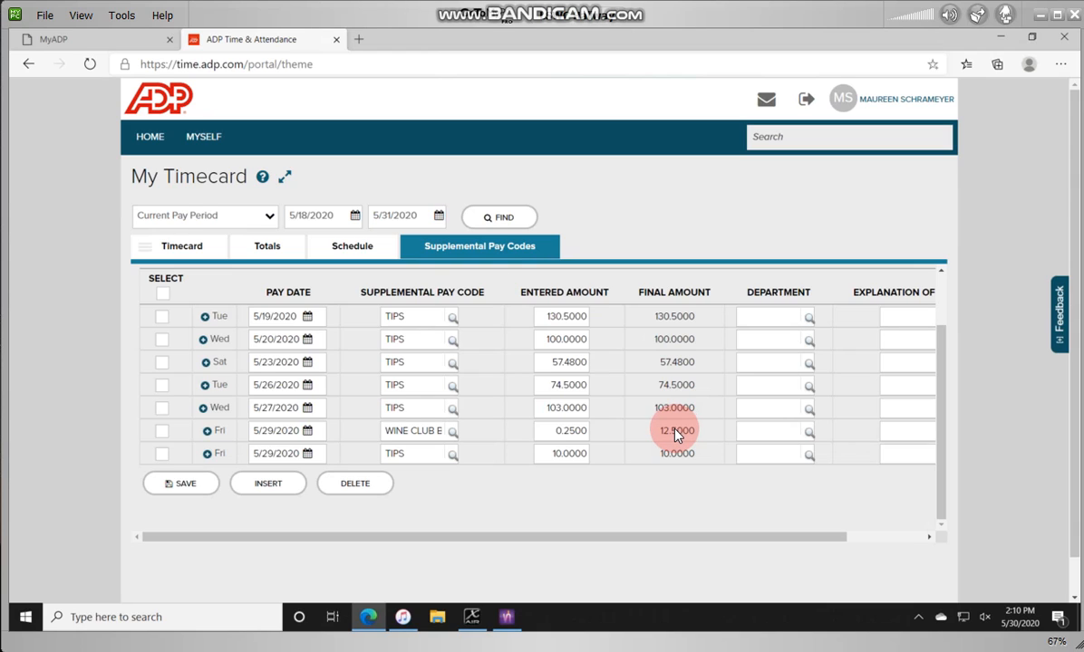
left_click(190, 249)
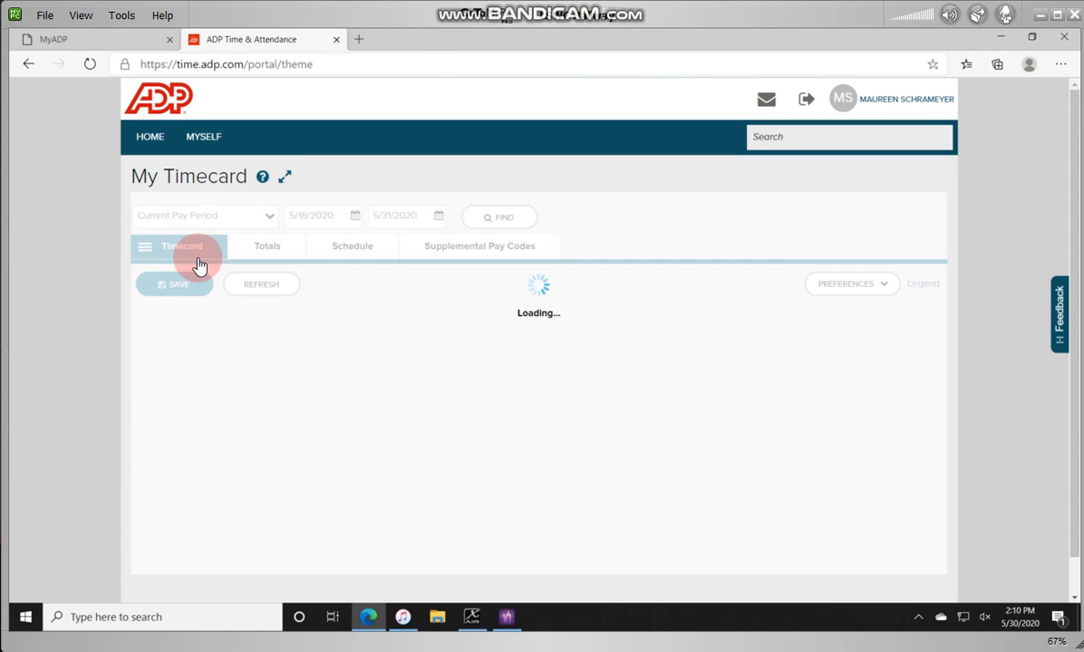
left_click(267, 355)
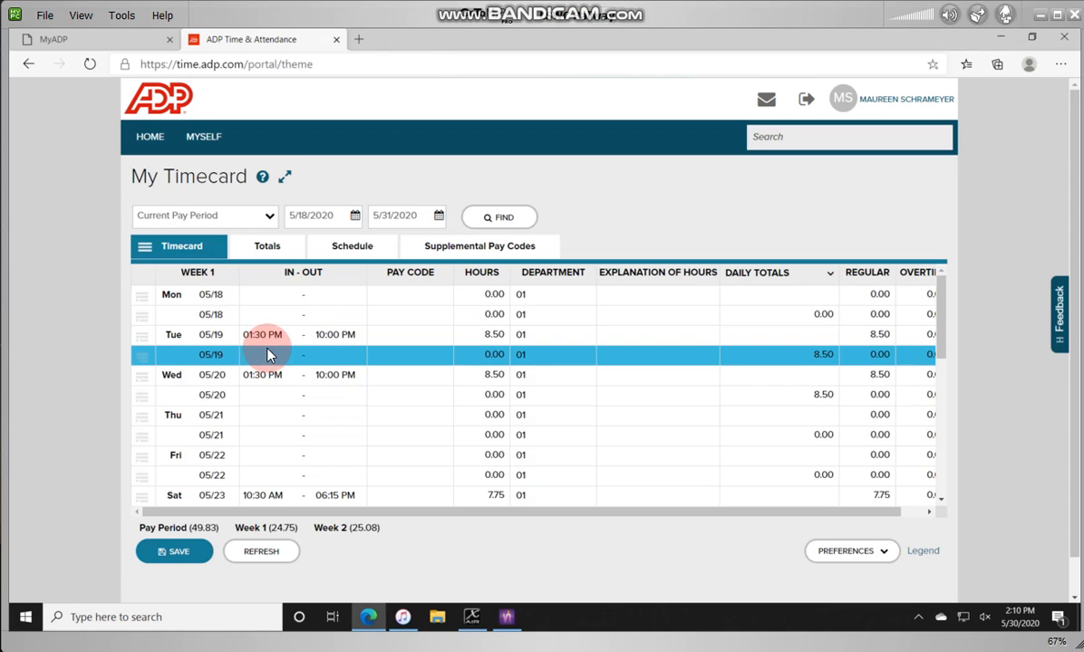
left_click(277, 375)
left_click(295, 454)
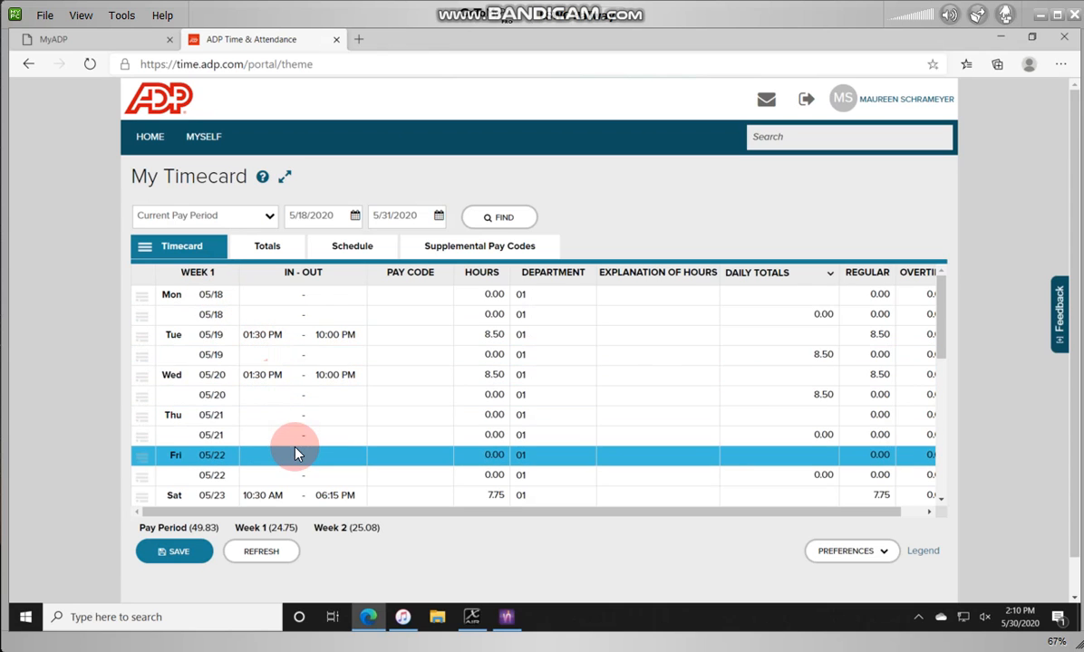
scroll(294, 453, "down", 3)
scroll(283, 388, "down", 4)
left_click(280, 408)
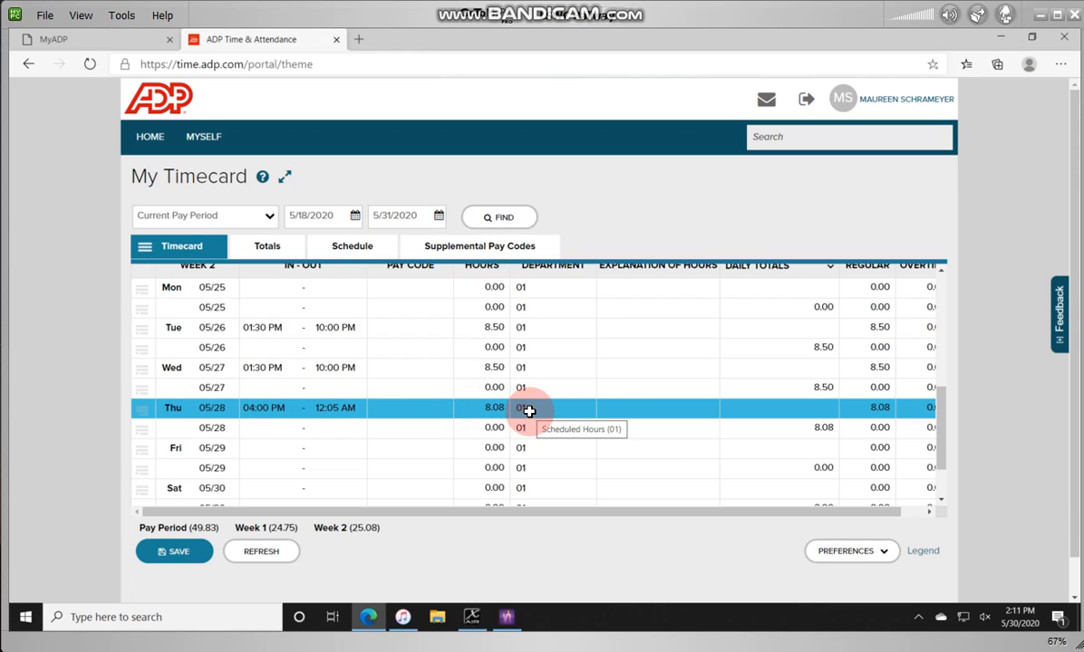
left_click(480, 250)
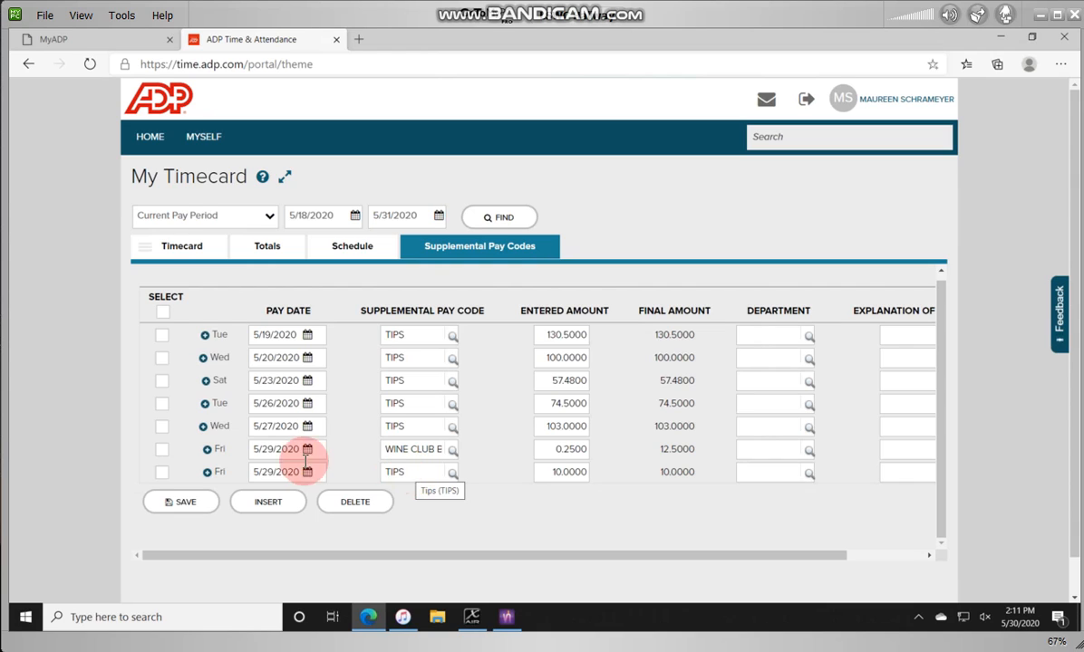
left_click(192, 503)
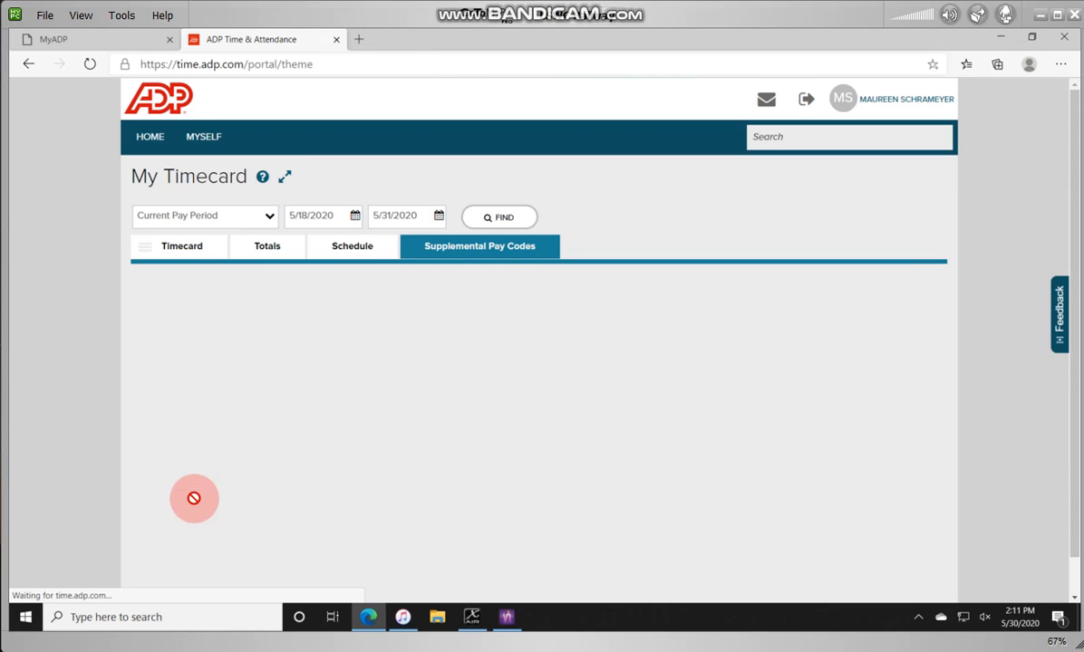